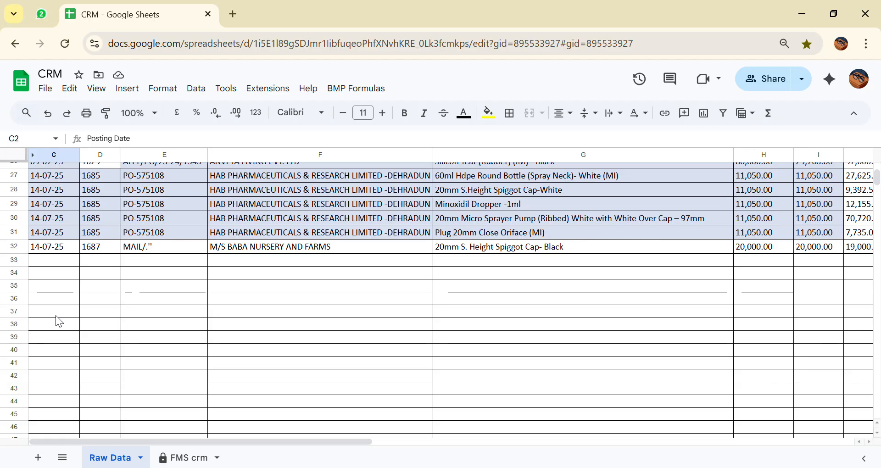
Freeze the Raw Data sheet up to row 2 so the header row stays fixed above the order records.
left_click(41, 260)
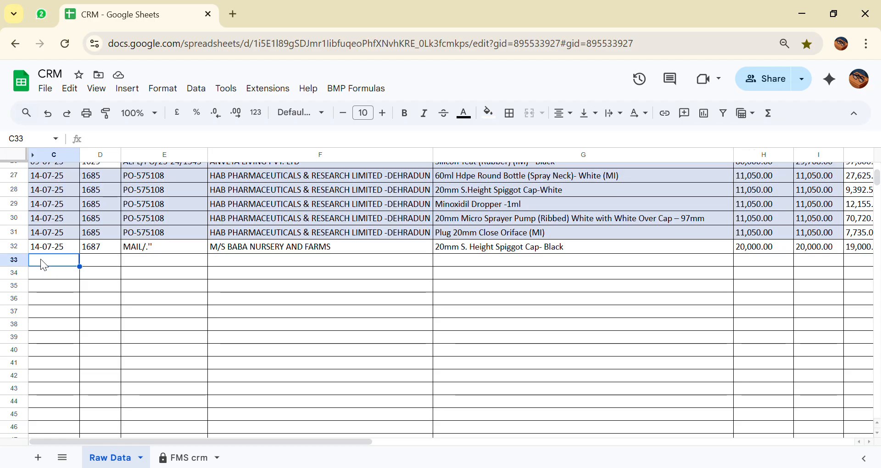
scroll(254, 269, "up", 10)
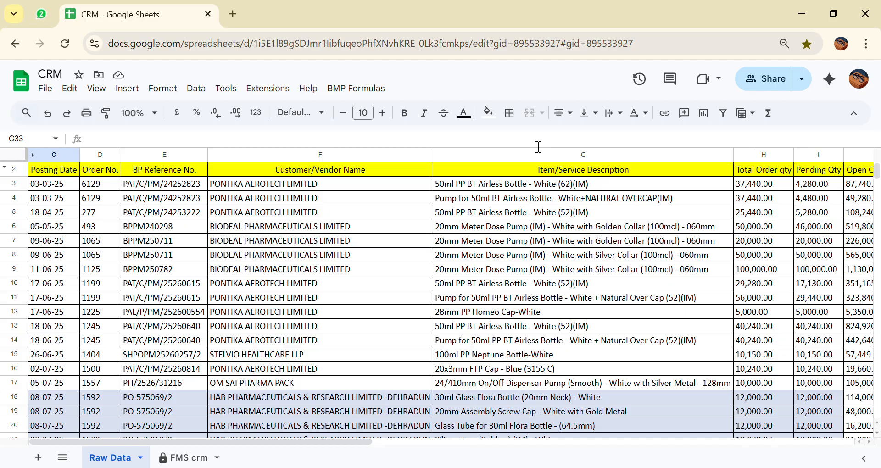
scroll(618, 241, "right", 5)
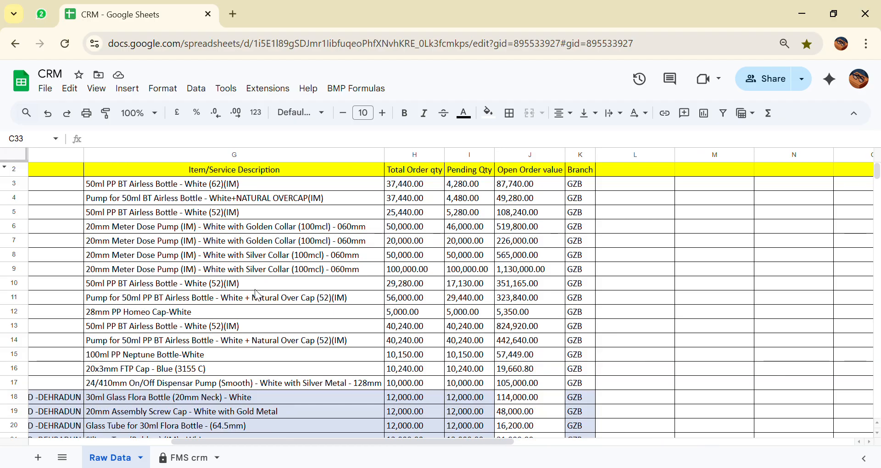
scroll(257, 296, "left", 5)
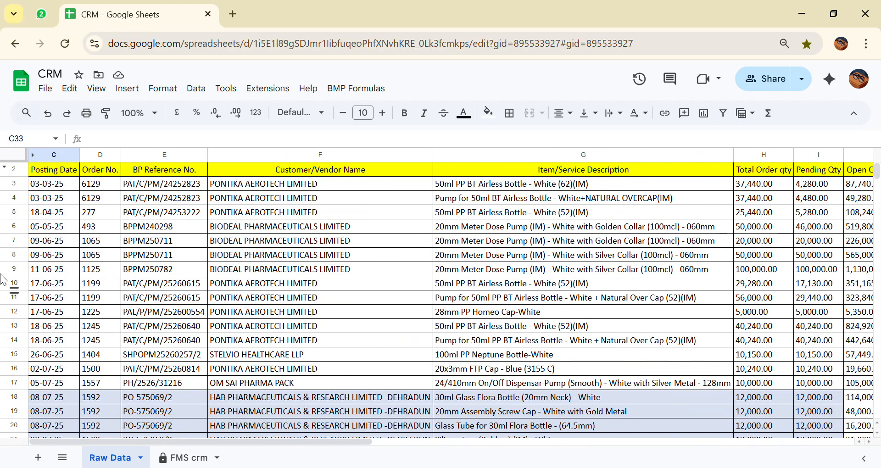
left_click(21, 175)
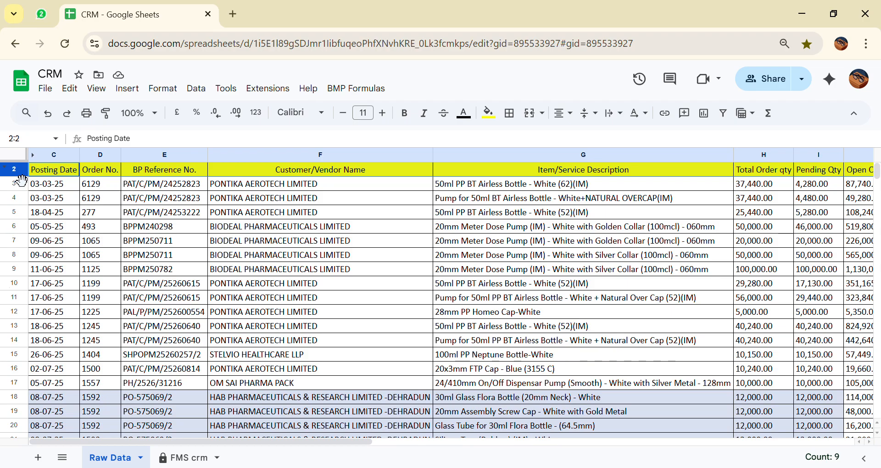
left_click(97, 89)
mouse_move(173, 129)
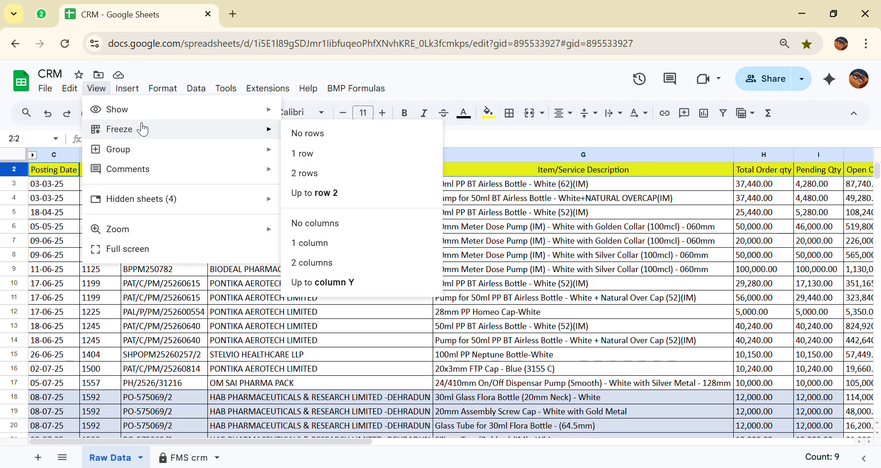
left_click(312, 194)
scroll(54, 298, "down", 8)
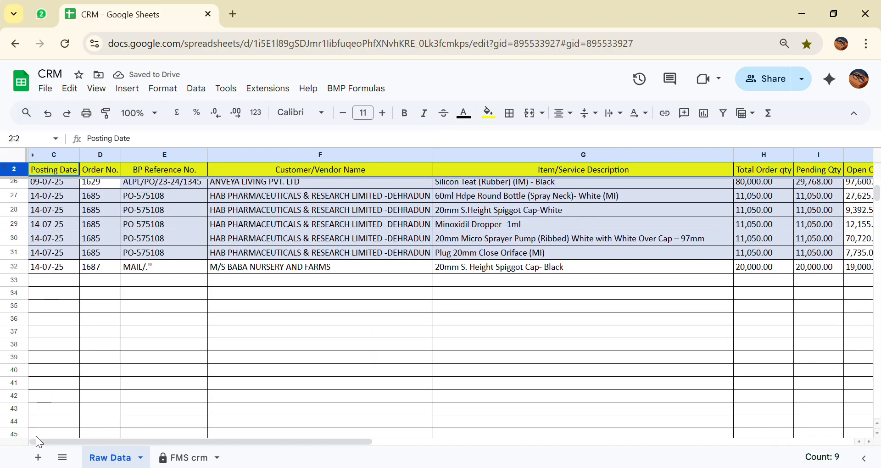
Open the FMS crm sheet and find the last filled order record and the first empty row beneath it.
left_click(180, 458)
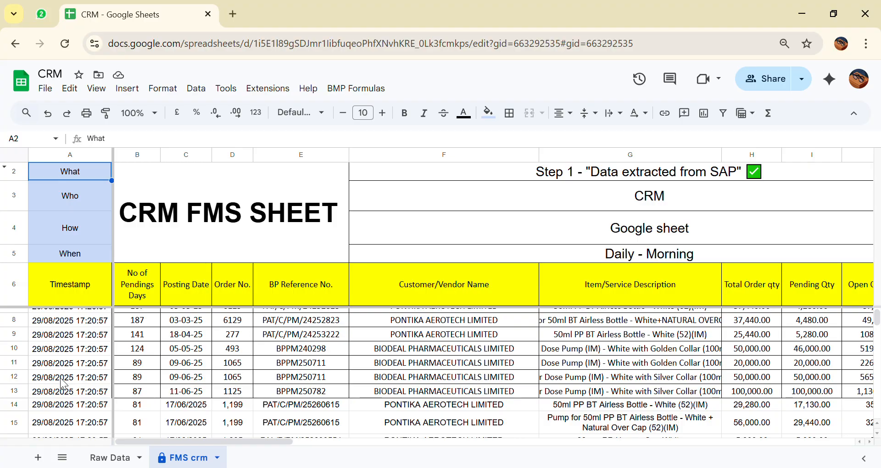
left_click(64, 380)
key("ctrl+Down")
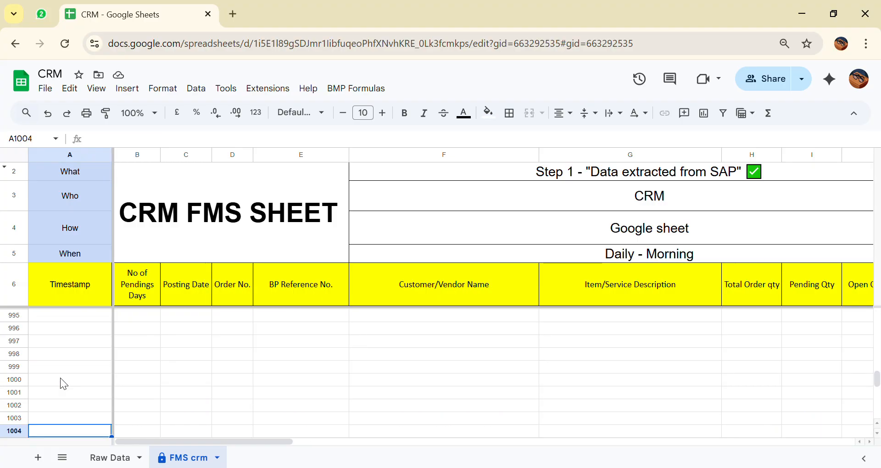
key("Right")
key("ctrl+Up")
key("Down")
key("Left")
key("Up")
key("Up")
key("Up")
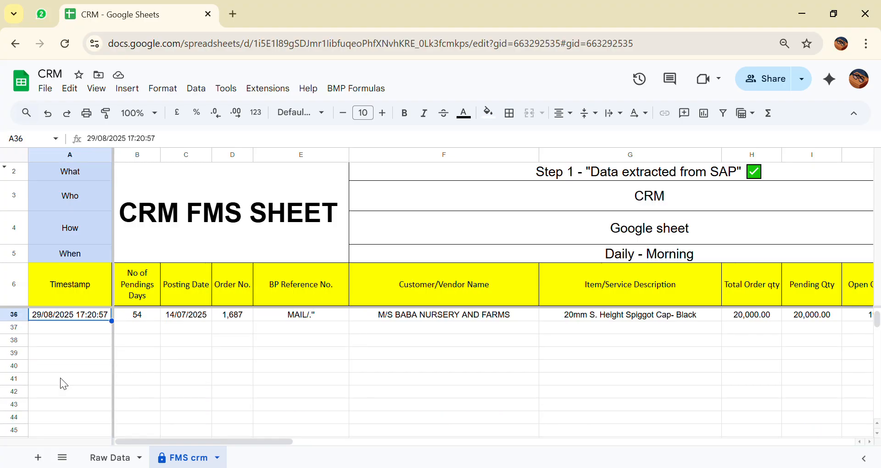
key("Up")
left_click(68, 384)
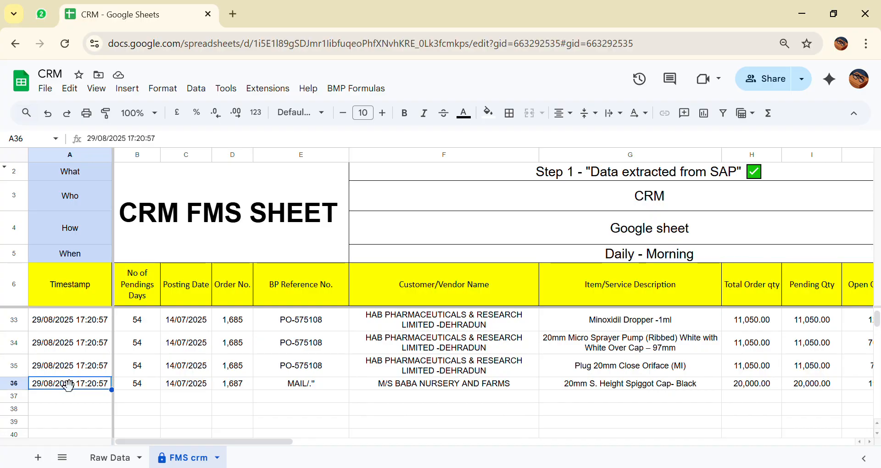
key("Down")
key("Right")
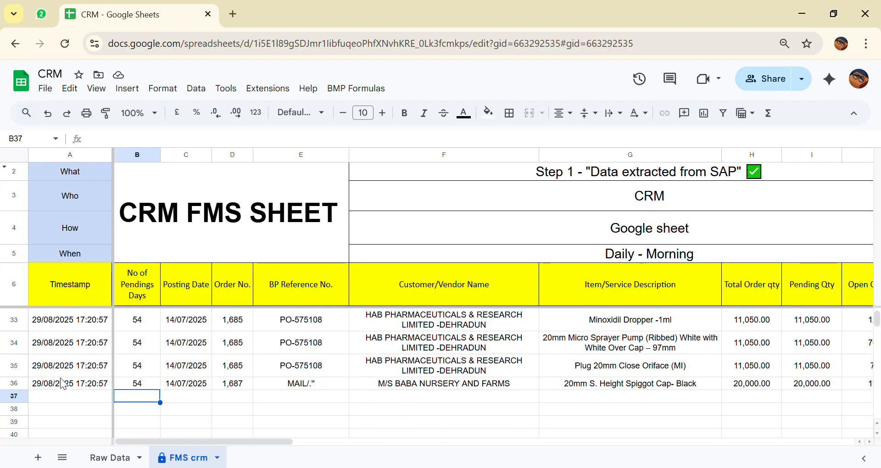
key("Up")
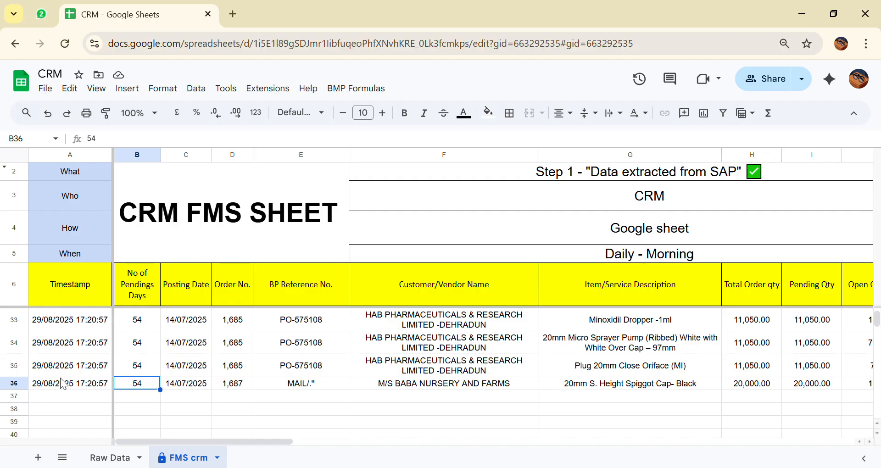
Review the FMS column headings from Posting Date through the planned, actual, delay and status columns of Steps 2 and 3.
left_click(194, 285)
scroll(194, 285, "right", 8)
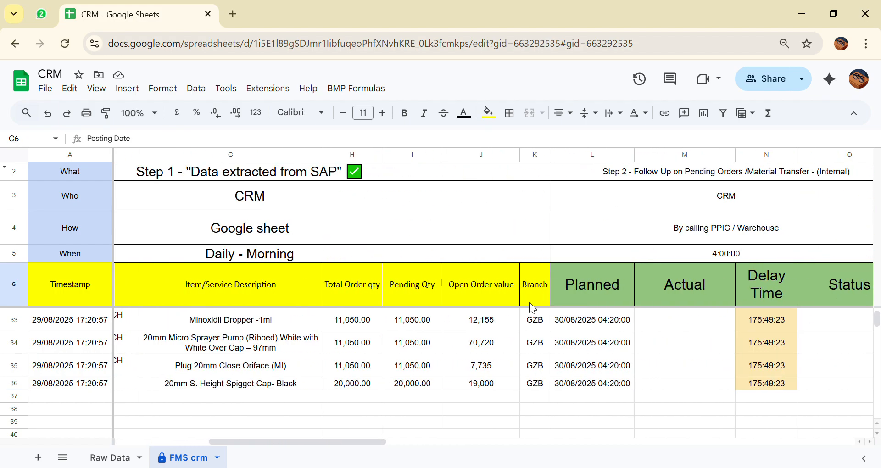
scroll(529, 302, "right", 3)
scroll(529, 303, "left", 5)
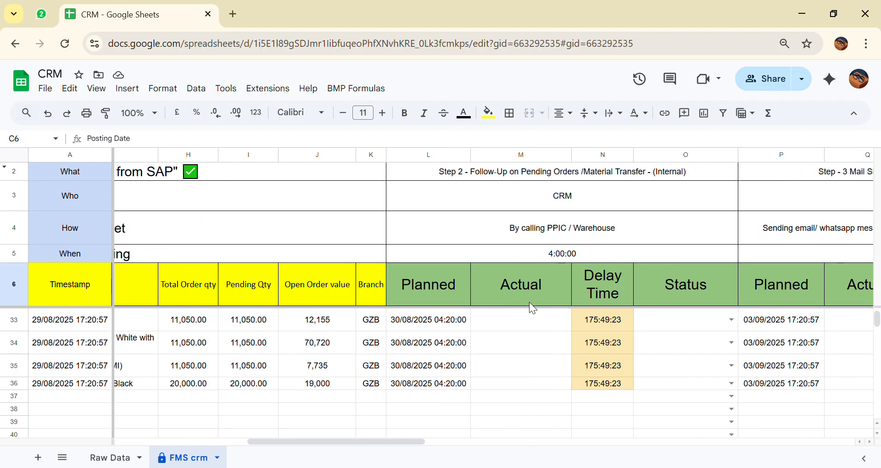
scroll(533, 308, "left", 2)
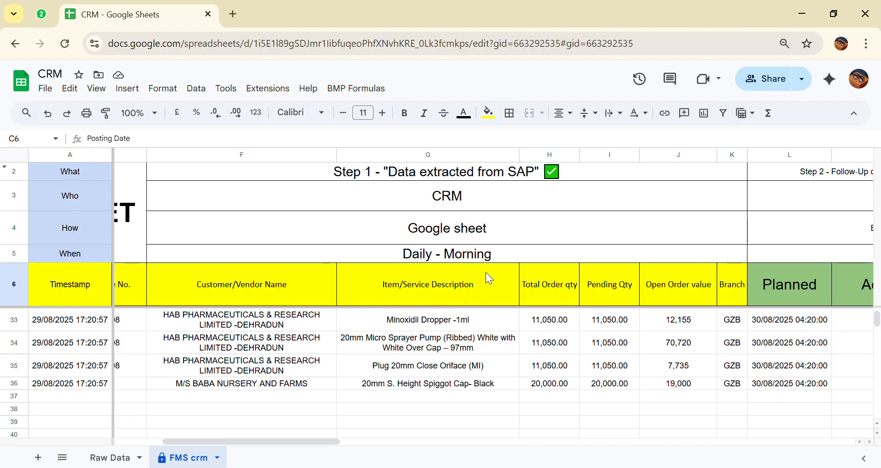
scroll(487, 274, "right", 8)
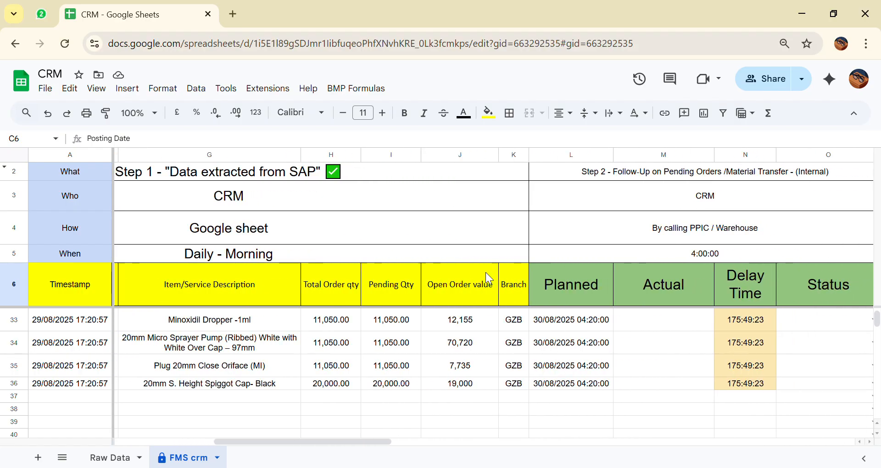
scroll(487, 275, "right", 3)
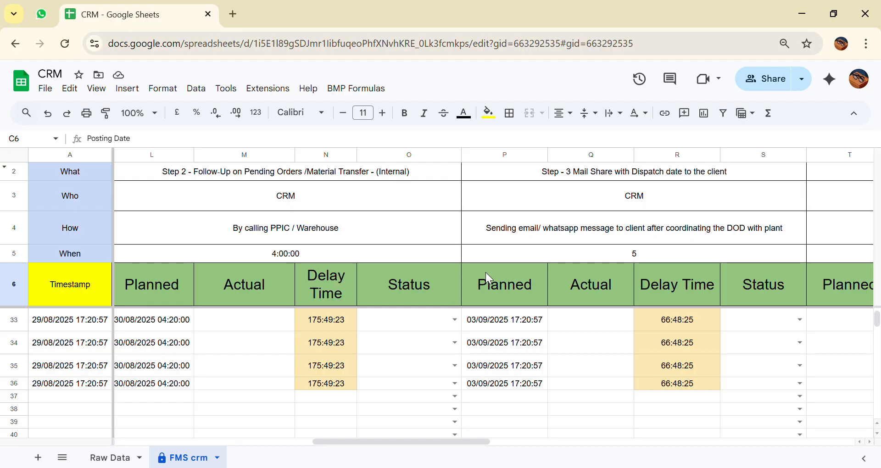
scroll(487, 273, "left", 4)
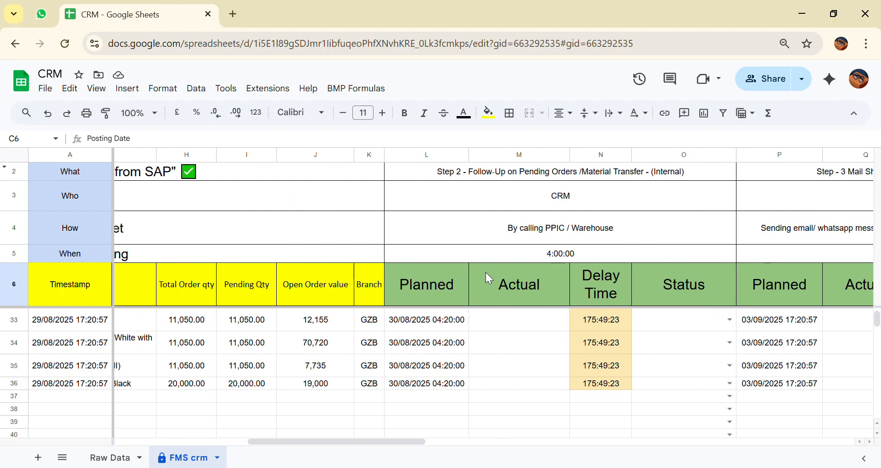
scroll(249, 352, "left", 5)
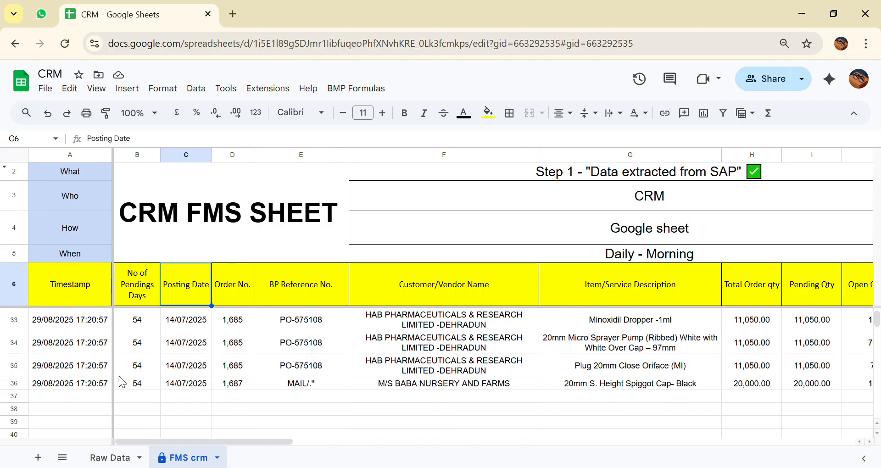
Examine the first order records across the Step 1 SAP data and the Step 2 internal follow-up columns.
scroll(117, 324, "up", 10)
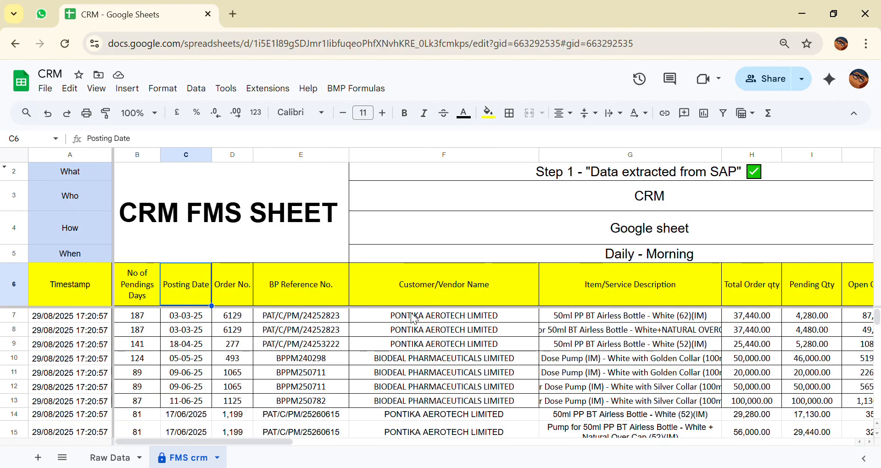
scroll(415, 318, "right", 5)
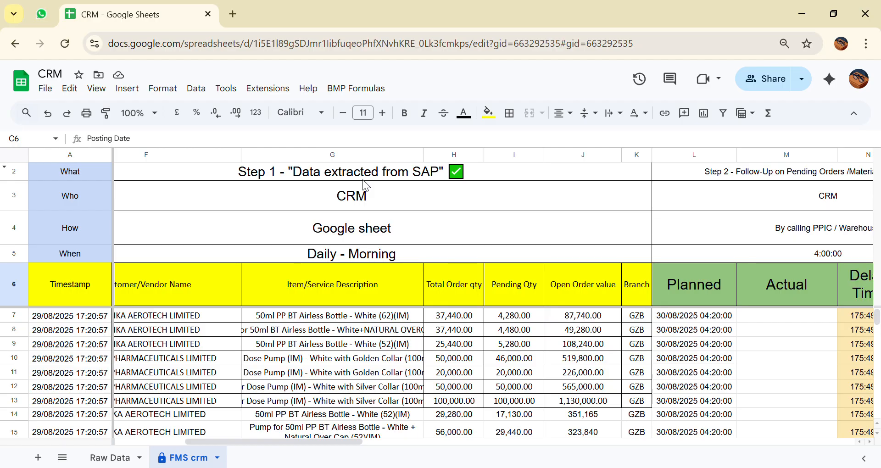
scroll(366, 186, "right", 4)
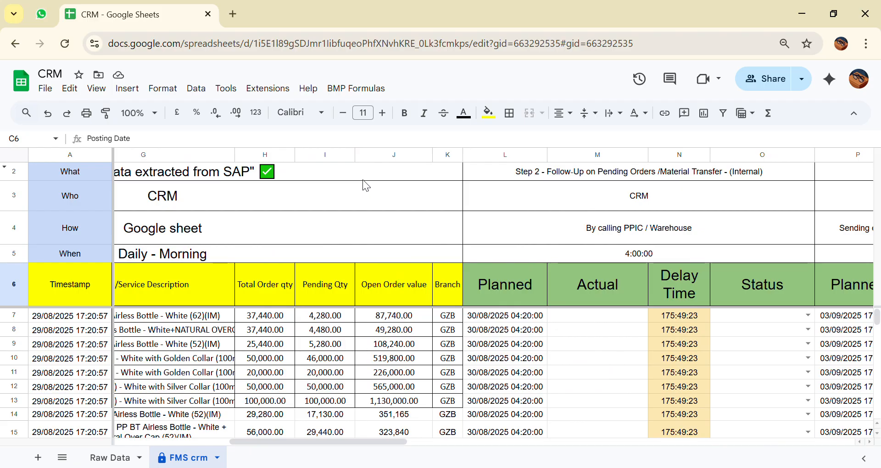
scroll(366, 186, "left", 6)
scroll(365, 186, "right", 2)
scroll(366, 186, "right", 3)
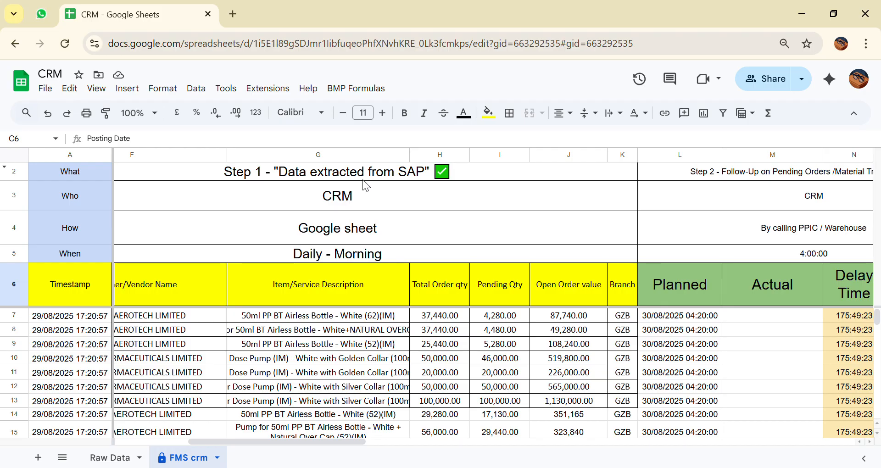
scroll(366, 186, "right", 2)
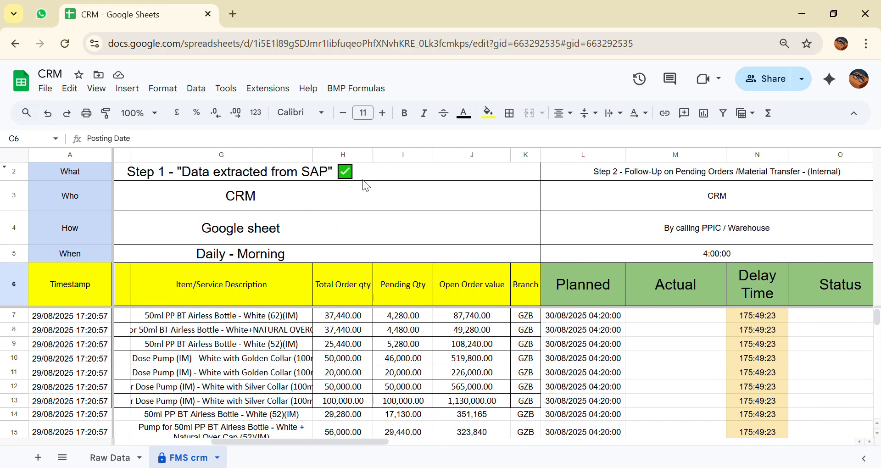
scroll(465, 237, "right", 1)
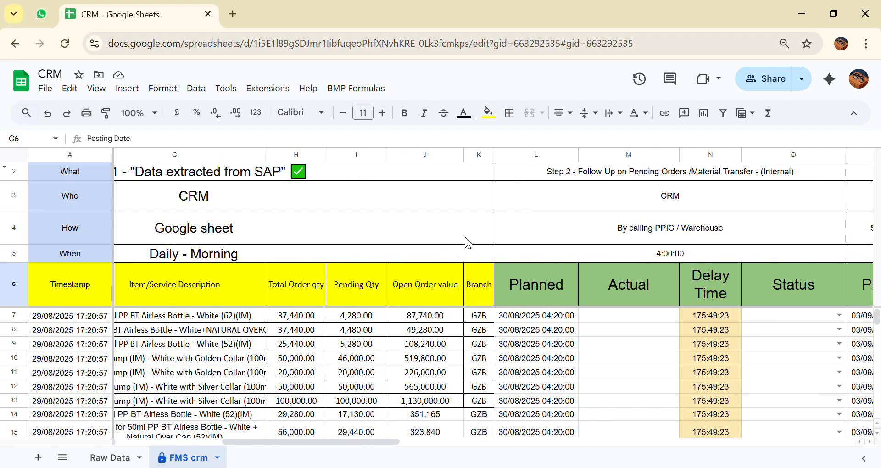
scroll(465, 236, "down", 3)
scroll(464, 236, "up", 3)
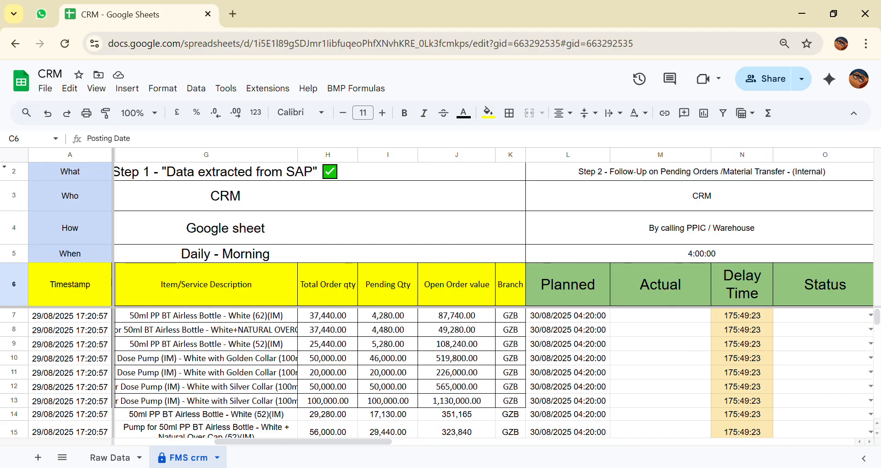
scroll(324, 358, "left", 5)
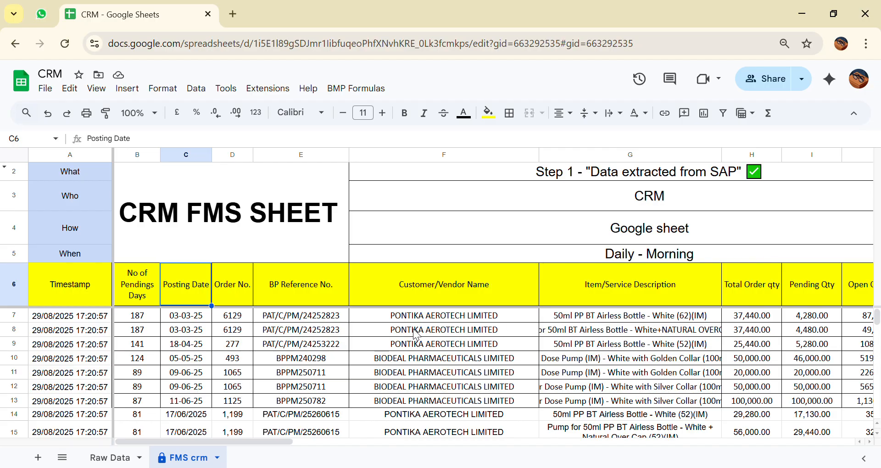
Set the Step 2 status of the first order record, in row 7, to READY.
scroll(422, 331, "right", 8)
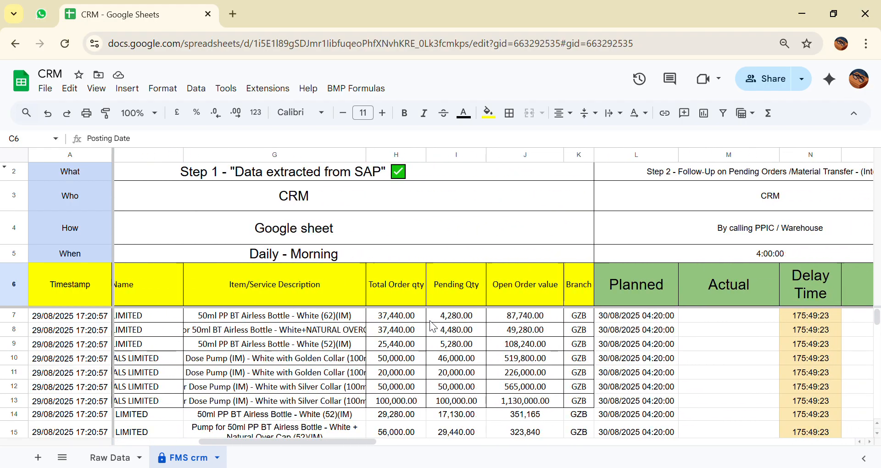
scroll(433, 327, "right", 4)
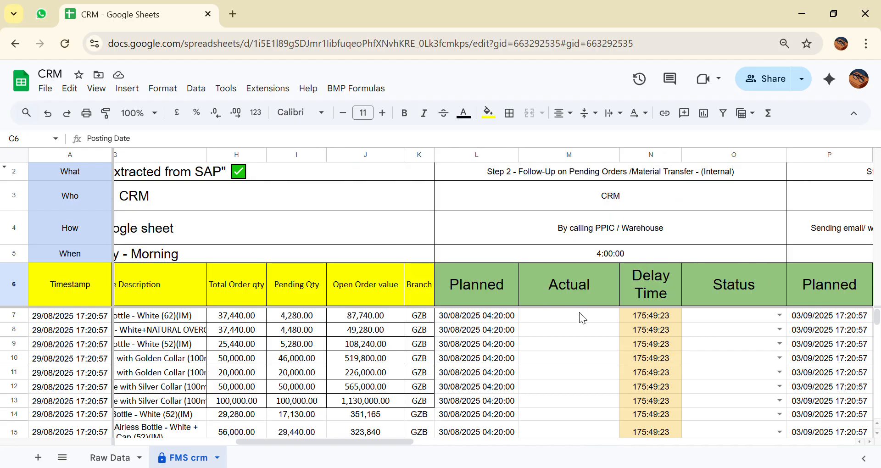
left_click(781, 316)
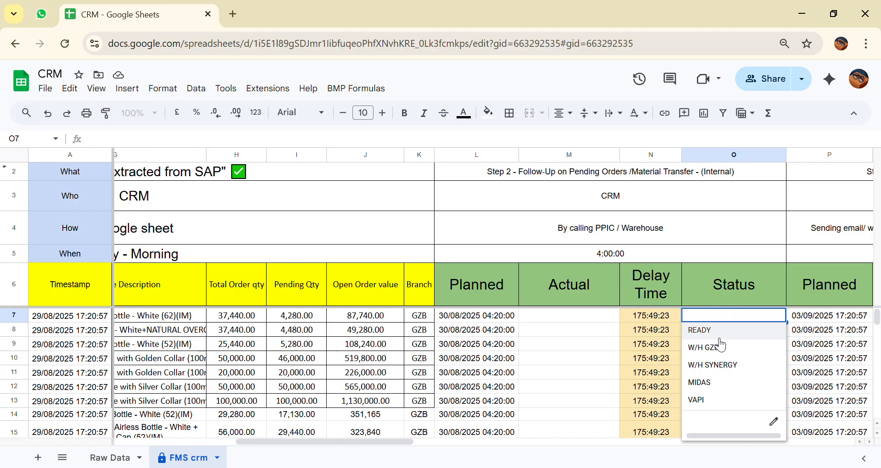
key("Return")
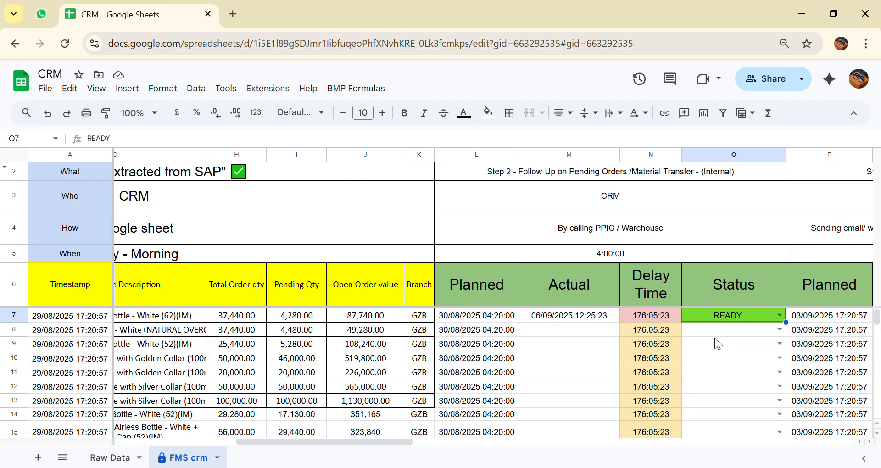
Review the row 7 order details together with its Step 2 planned time, actual time and delay.
scroll(719, 344, "left", 5)
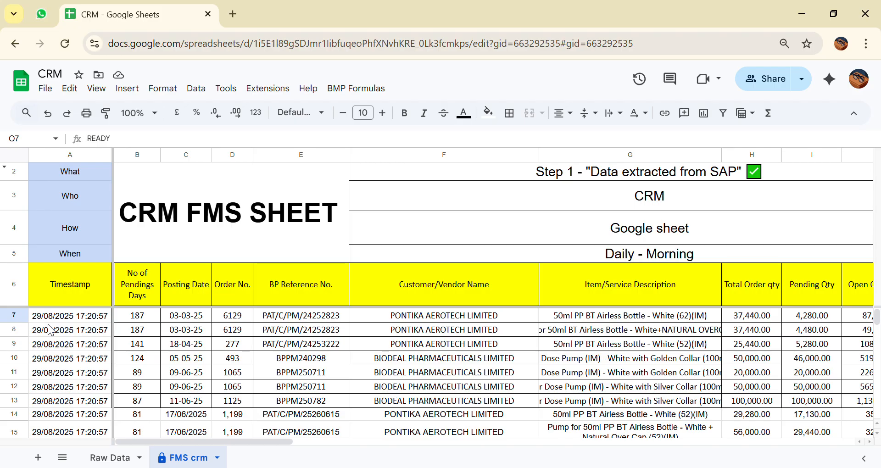
key("ctrl+BackSpace")
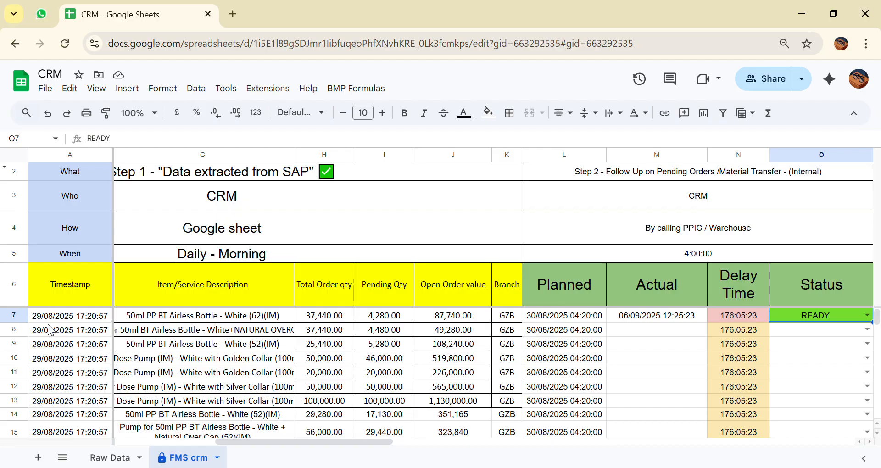
scroll(50, 329, "left", 2)
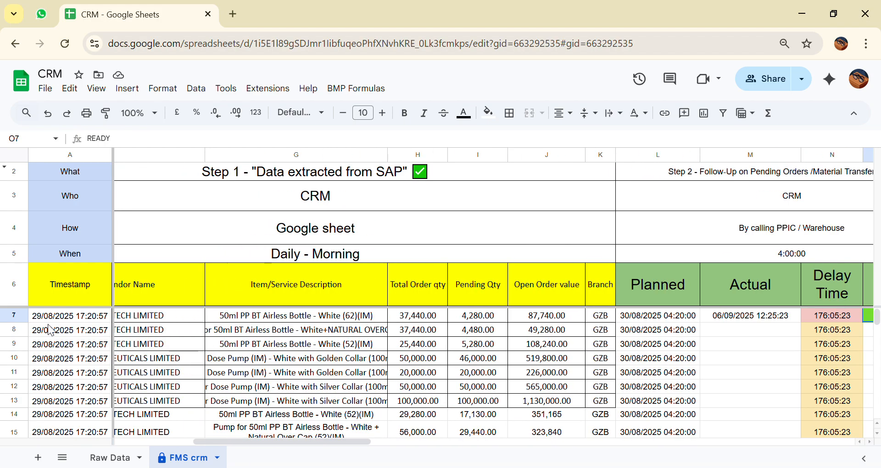
Bold the Step 2 planned time in row 7 and remove the bold formatting again.
scroll(51, 330, "right", 4)
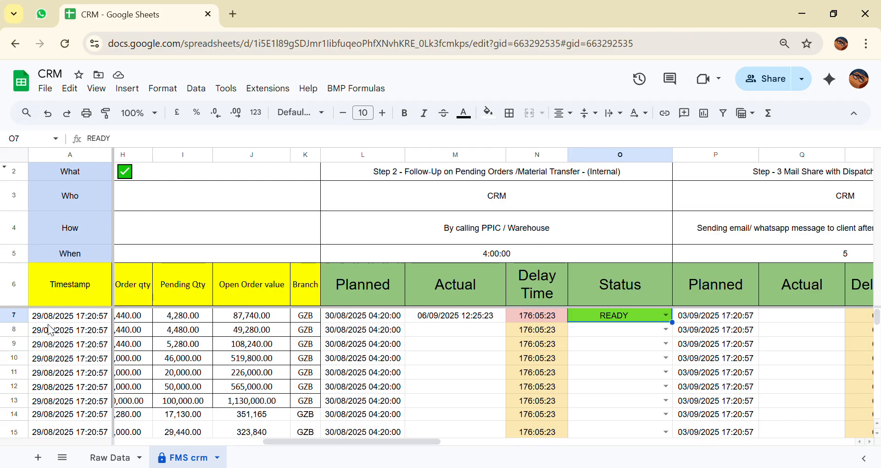
left_click(364, 317)
key("ctrl+b")
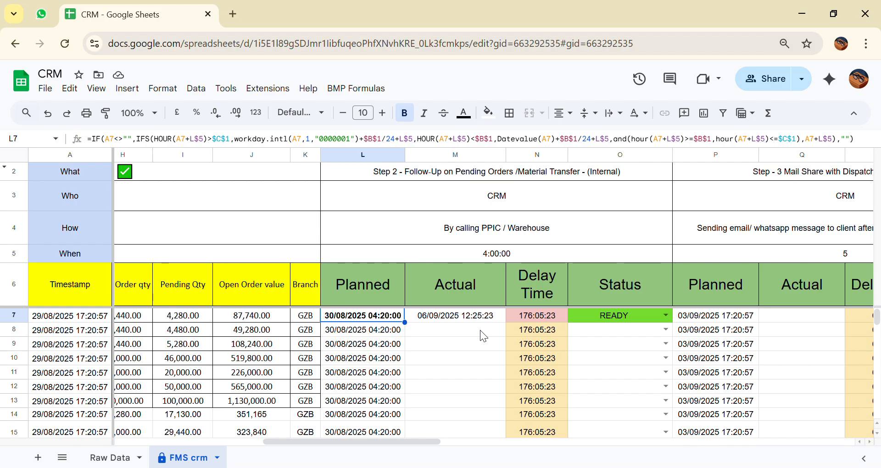
key("ctrl+b")
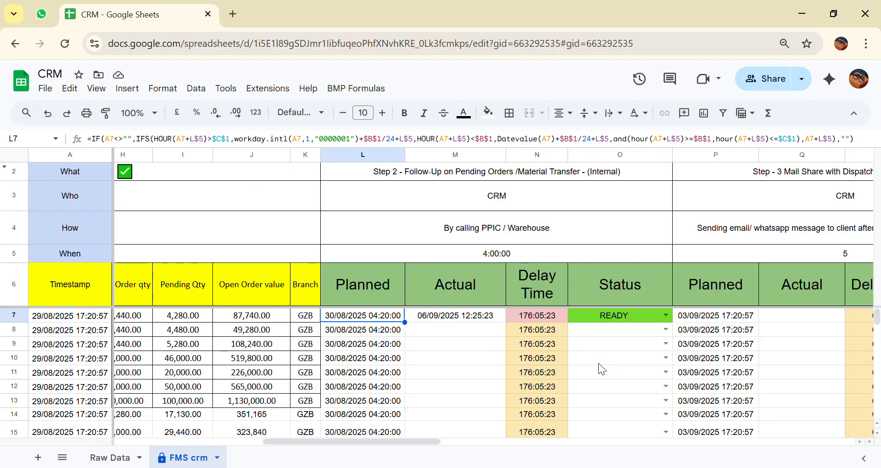
Compare the order numbers in rows 7 and 8, and set the Step 2 status of row 8 to W/H GZB.
left_click(666, 330)
scroll(670, 336, "right", 2)
scroll(668, 331, "left", 15)
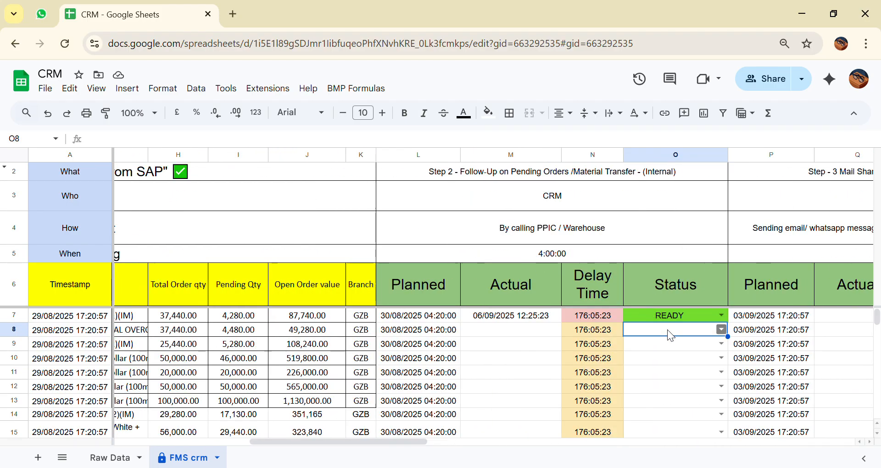
left_click_drag(202, 316, 205, 337)
scroll(528, 295, "right", 10)
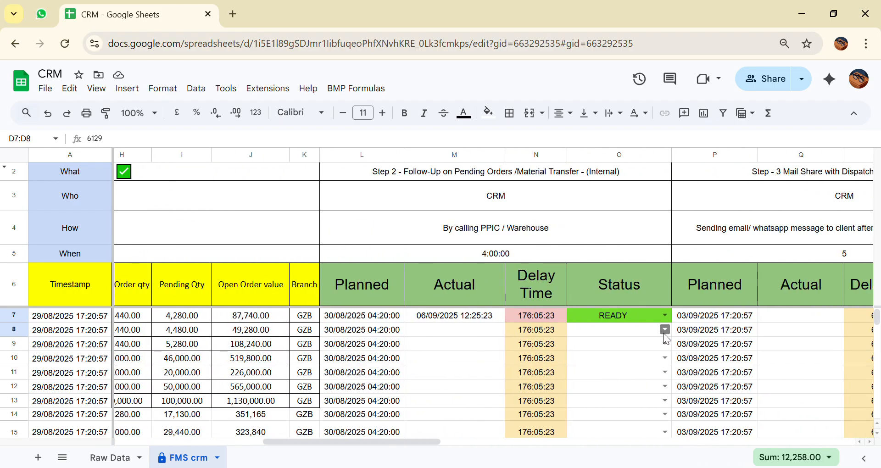
left_click(665, 329)
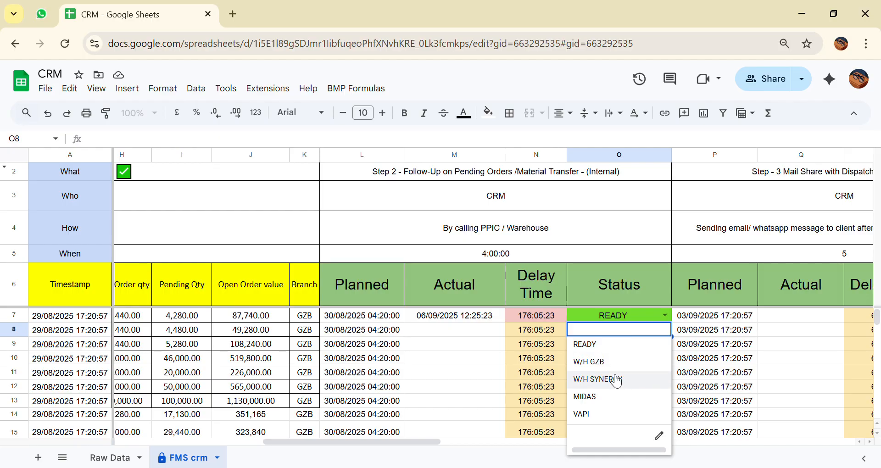
left_click(606, 362)
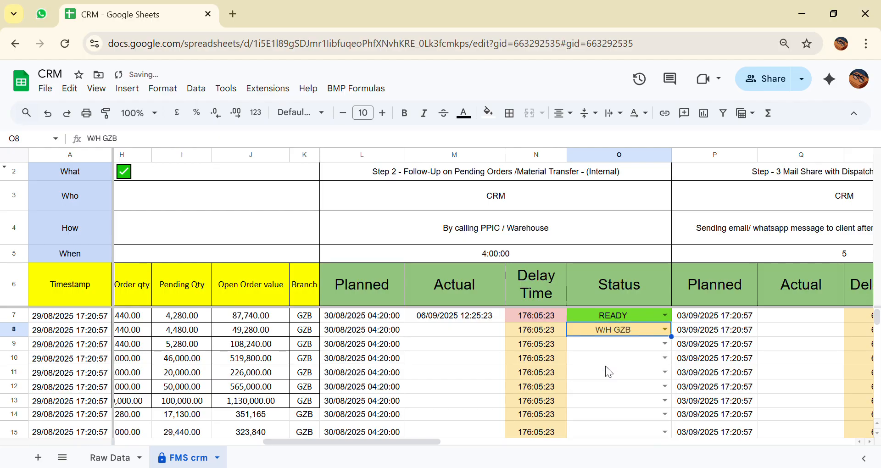
Review the Step 3 and Step 4 columns, and examine row 8's SAP order details together with its Step 2 times and status.
scroll(606, 367, "right", 5)
scroll(606, 366, "right", 3)
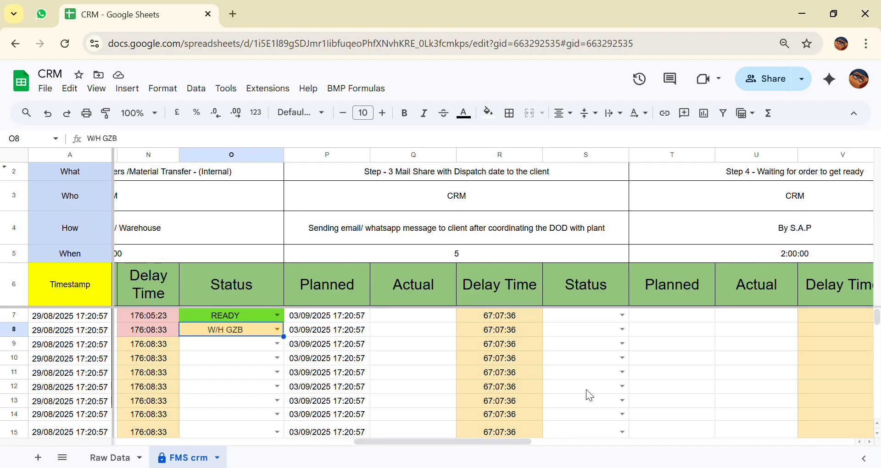
scroll(593, 303, "left", 3)
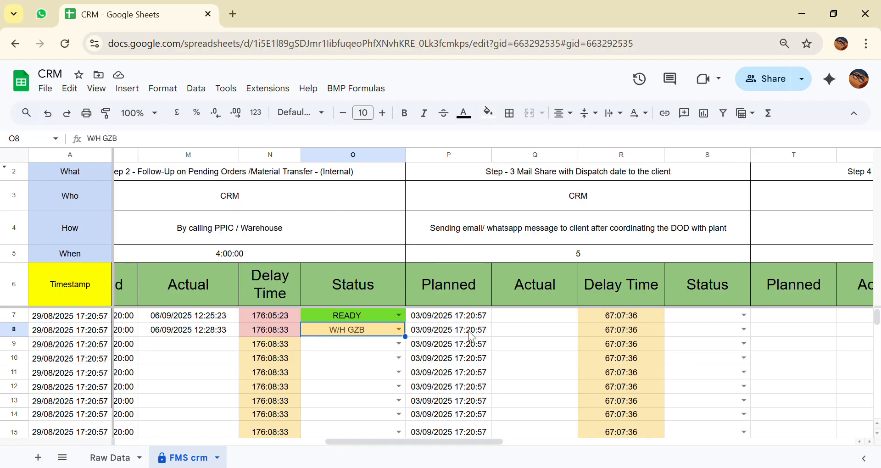
scroll(498, 326, "left", 3)
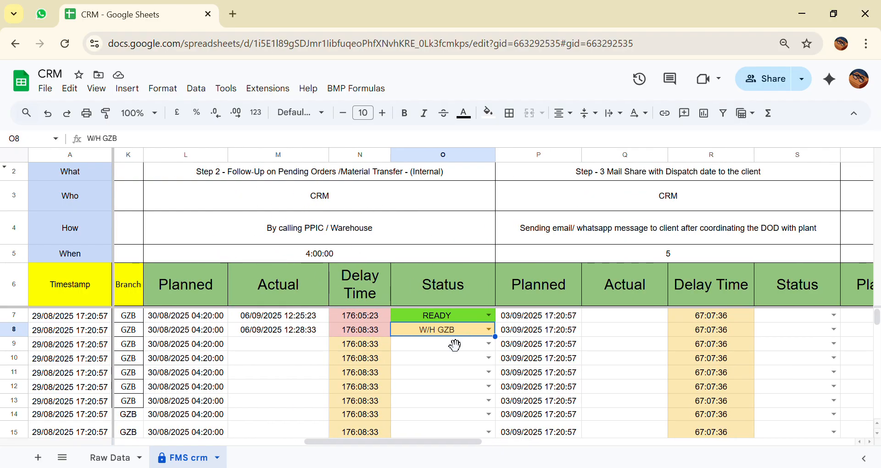
scroll(456, 345, "left", 6)
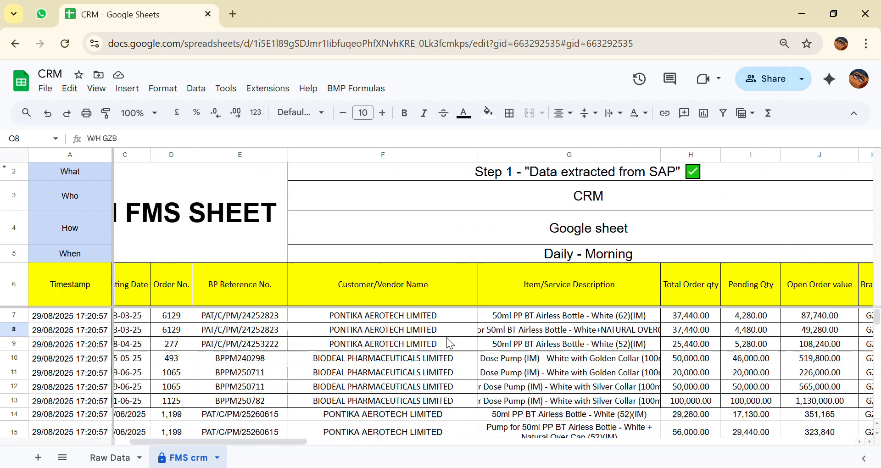
scroll(503, 323, "right", 3)
scroll(502, 324, "right", 4)
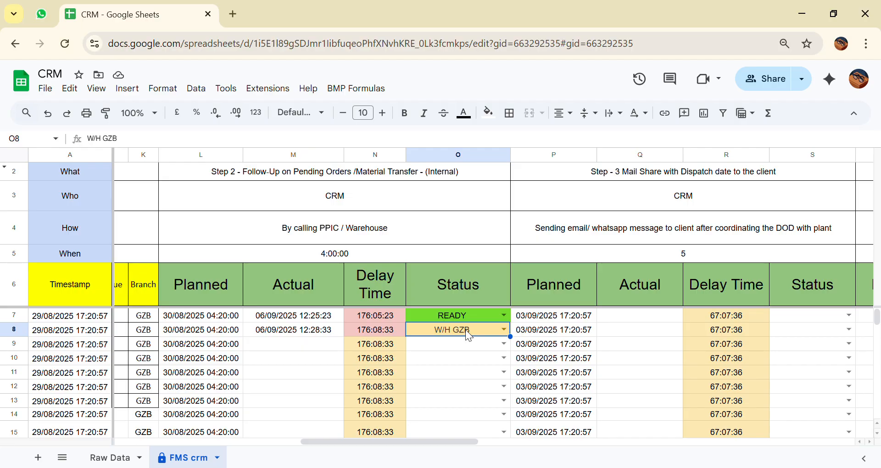
Set the Step 3 dispatch-date mail status of rows 7 and 8 to Completed.
scroll(465, 330, "right", 8)
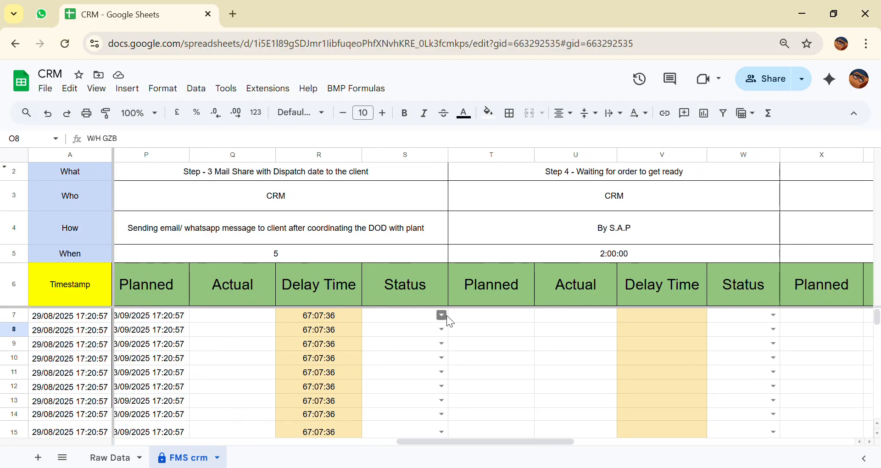
left_click(447, 315)
left_click(407, 330)
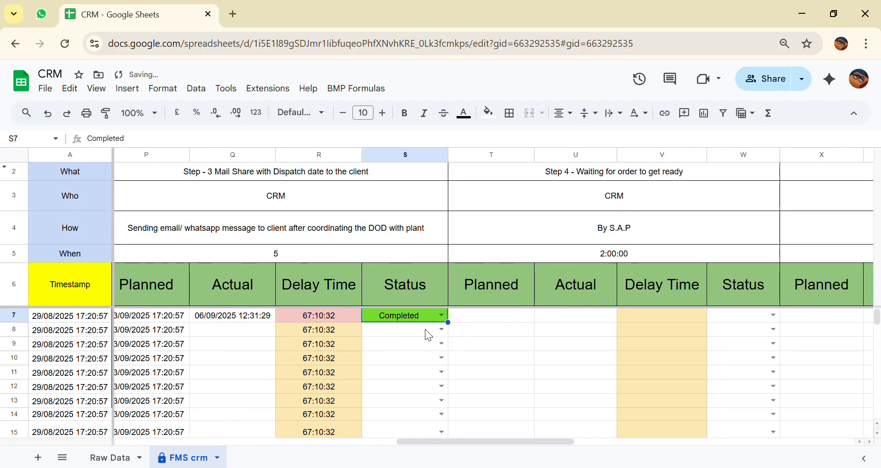
left_click(442, 330)
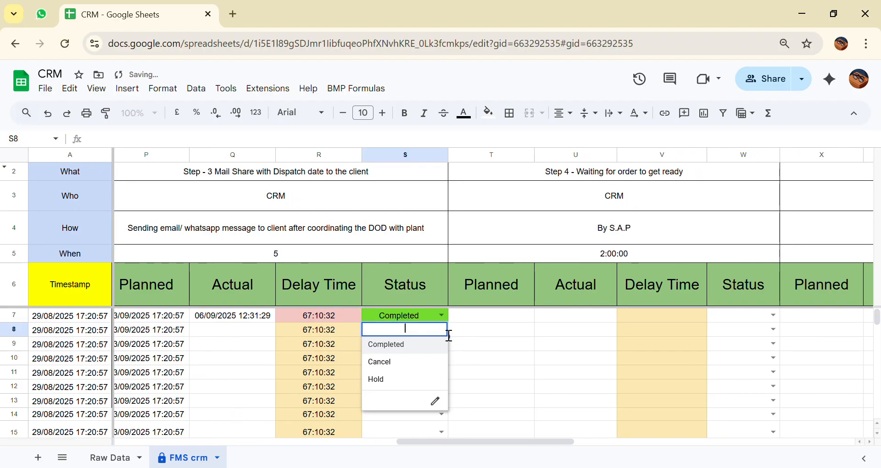
left_click(398, 347)
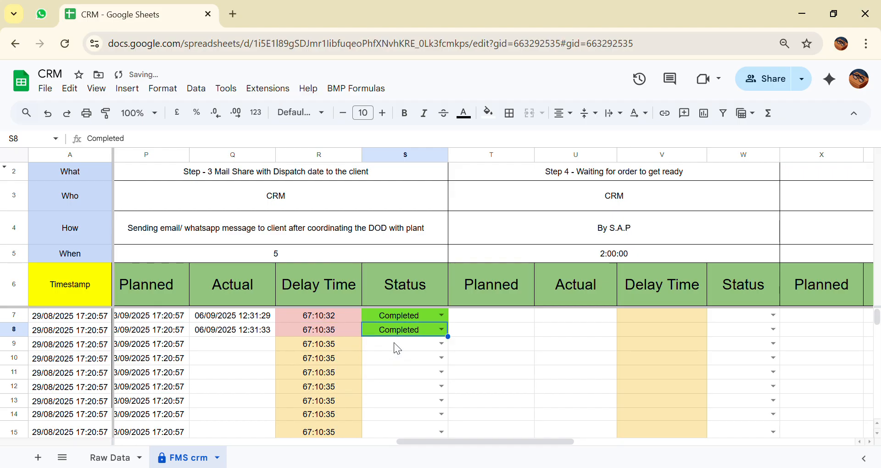
Try READY as the Step 2 status of row 8 and undo the change.
scroll(394, 343, "right", 3)
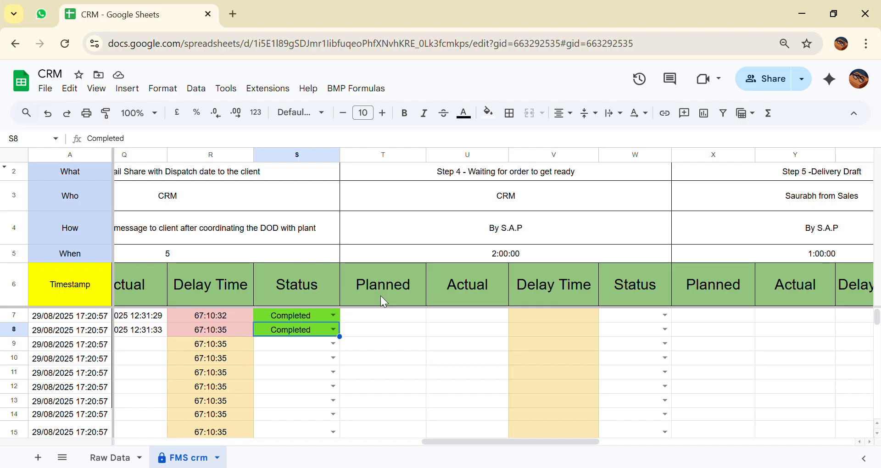
scroll(381, 296, "left", 10)
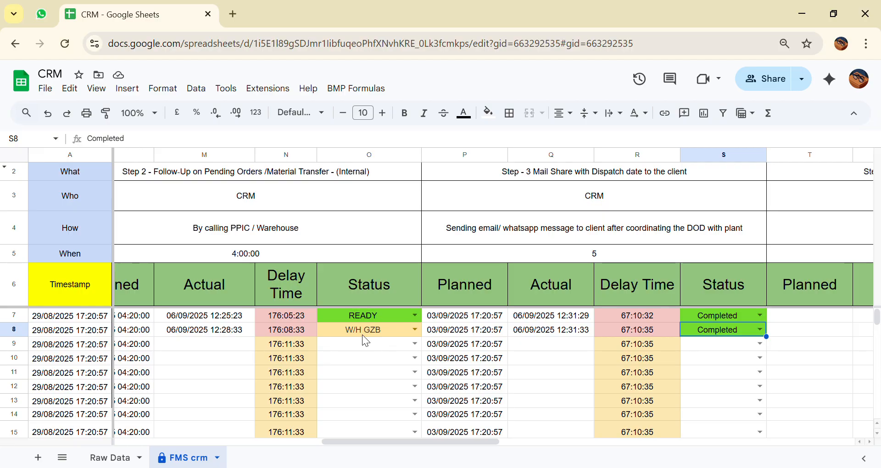
left_click(414, 330)
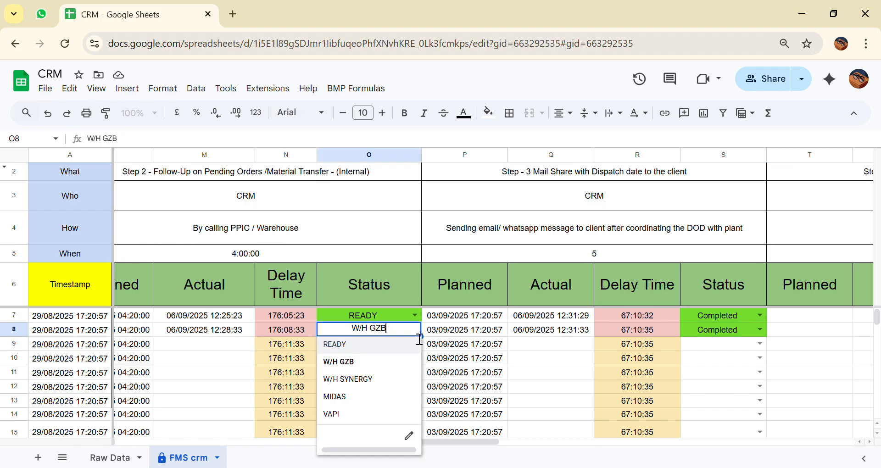
left_click(341, 352)
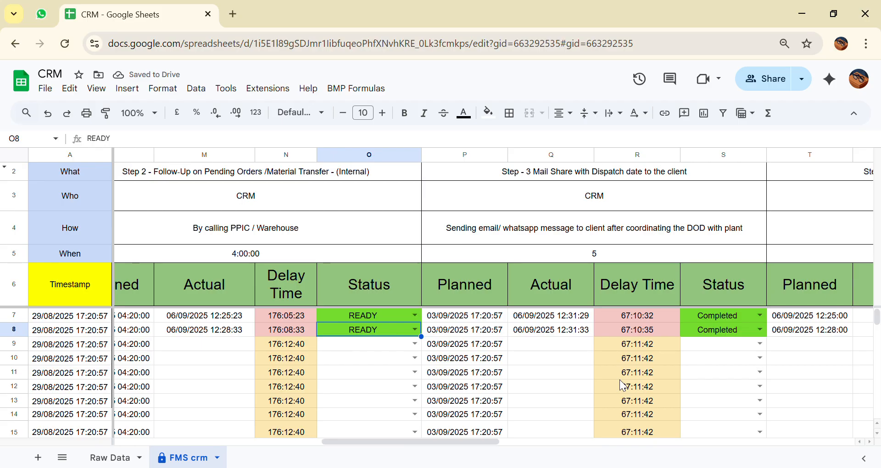
key("ctrl+z")
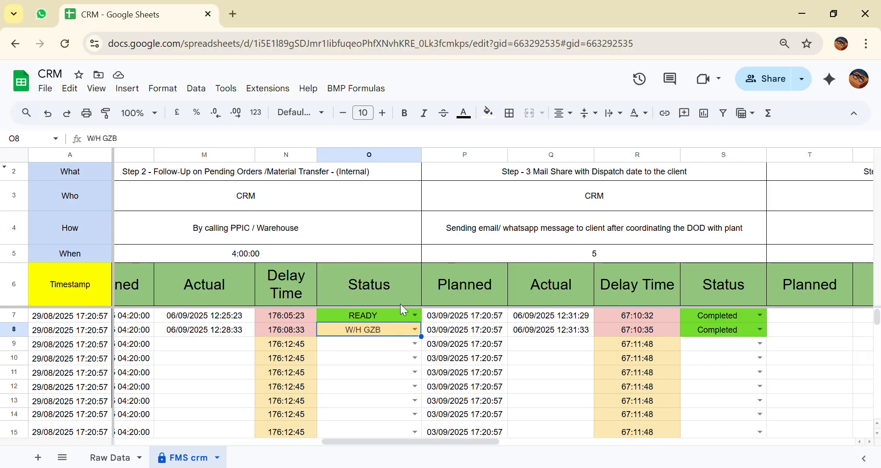
Set the Step 2 status of the row 8 order to READY.
left_click(416, 331)
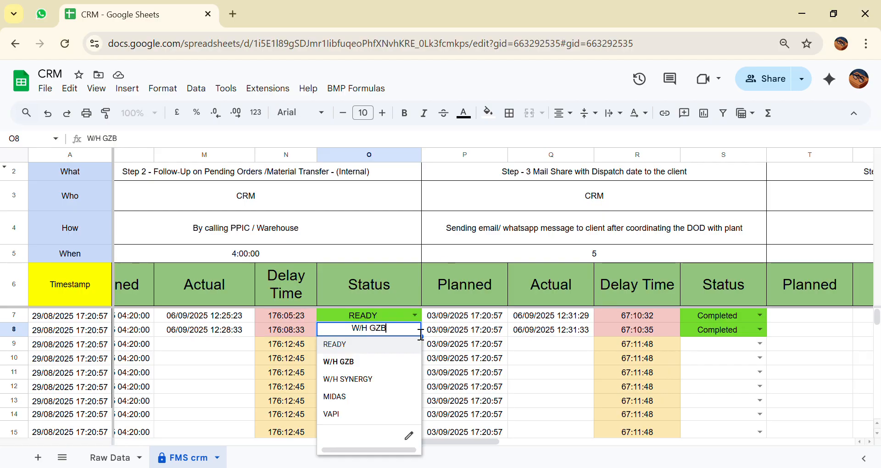
left_click(352, 346)
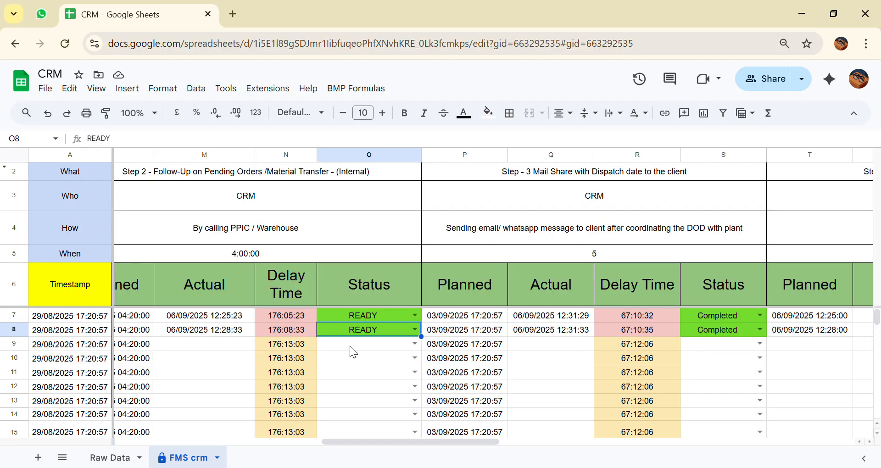
Set the Step 4 order-readiness status of rows 7 and 8 to Completed.
scroll(350, 346, "right", 3)
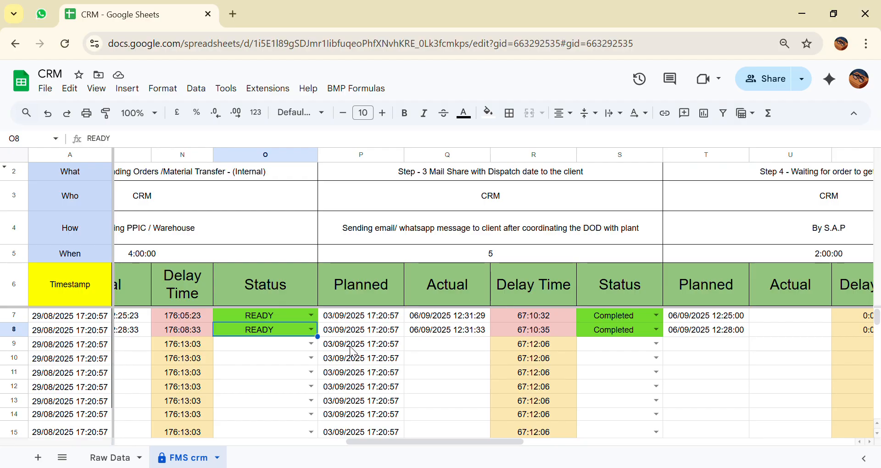
scroll(714, 386, "right", 5)
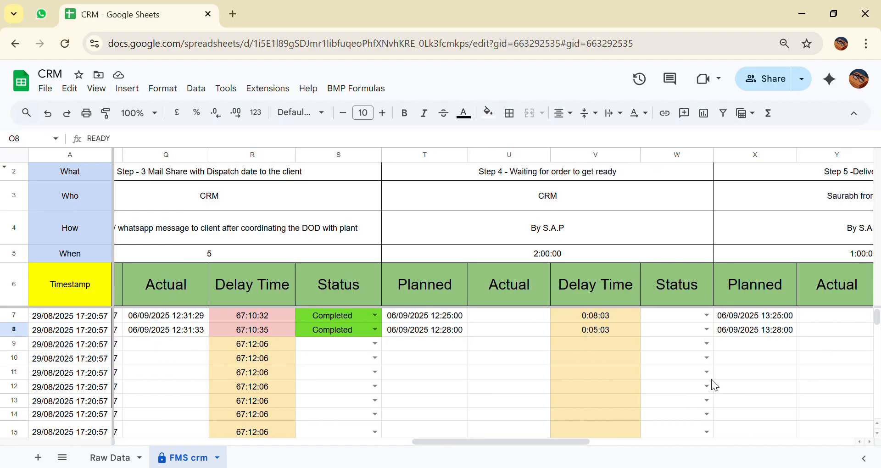
scroll(711, 380, "right", 2)
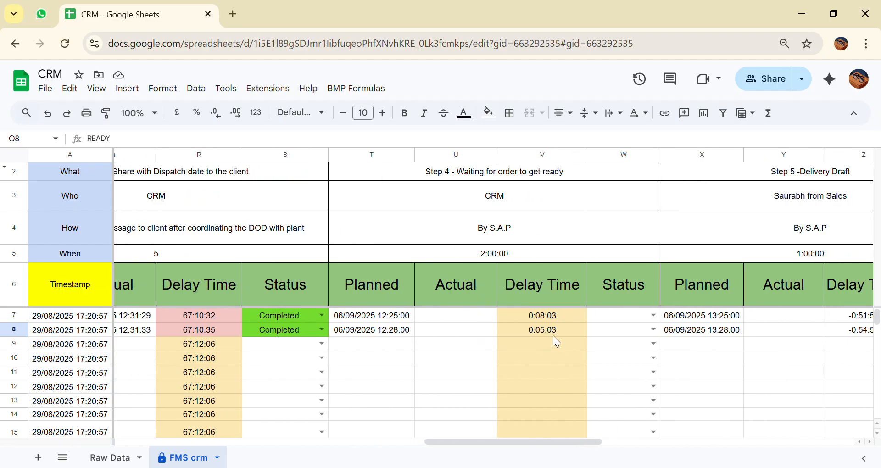
left_click(656, 316)
left_click(641, 331)
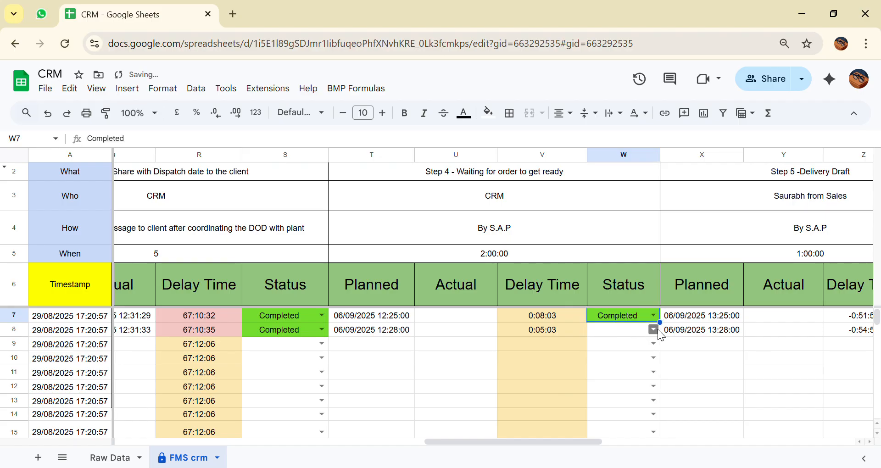
left_click(654, 329)
left_click(618, 346)
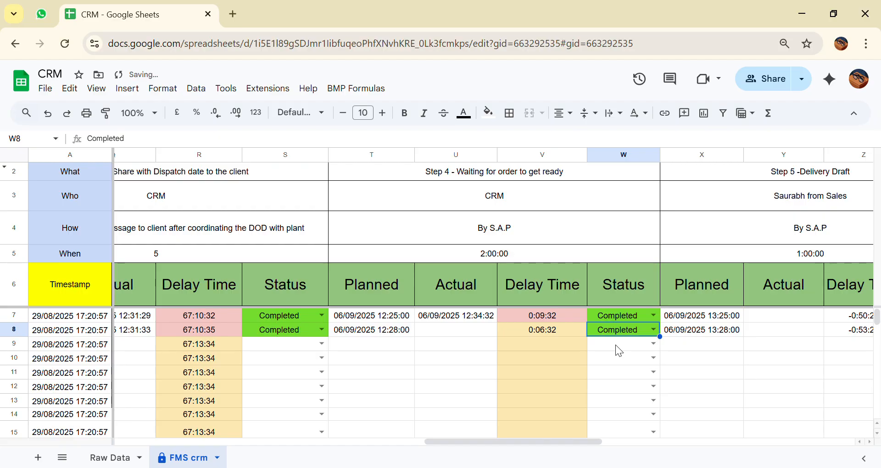
Set the Step 5 Delivery Draft status of rows 7 and 8 to Completed.
scroll(616, 345, "right", 2)
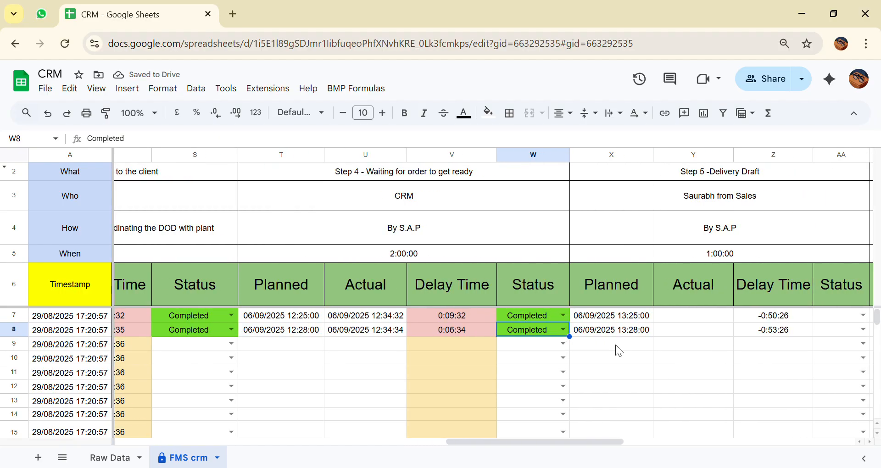
scroll(763, 329, "right", 2)
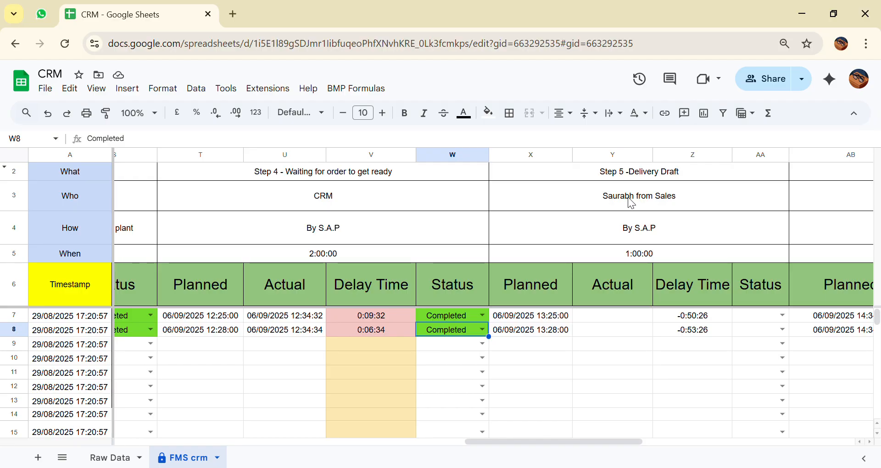
scroll(795, 234, "right", 4)
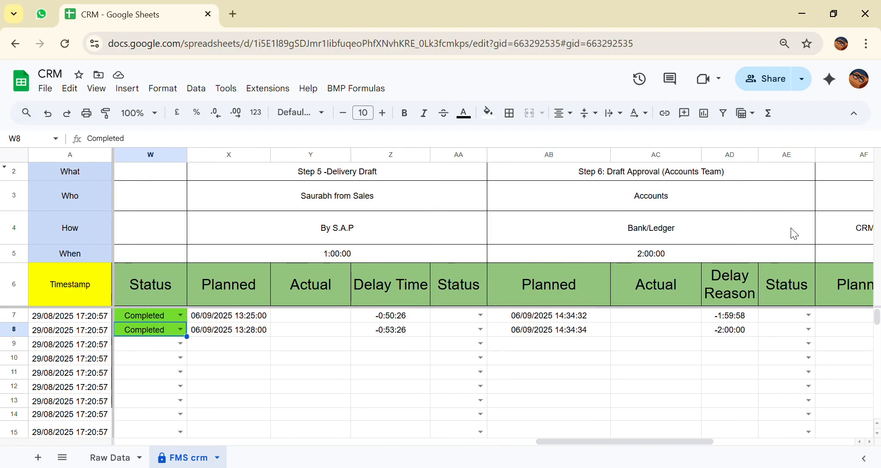
left_click(480, 316)
left_click(466, 331)
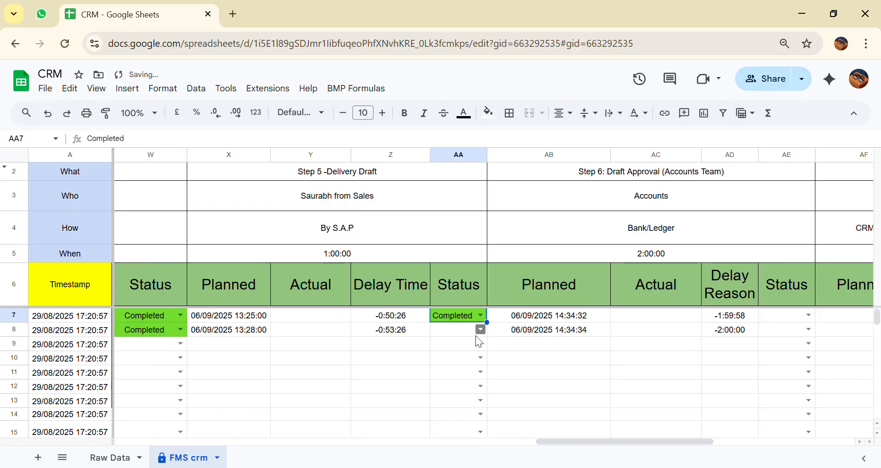
left_click(480, 331)
left_click(462, 346)
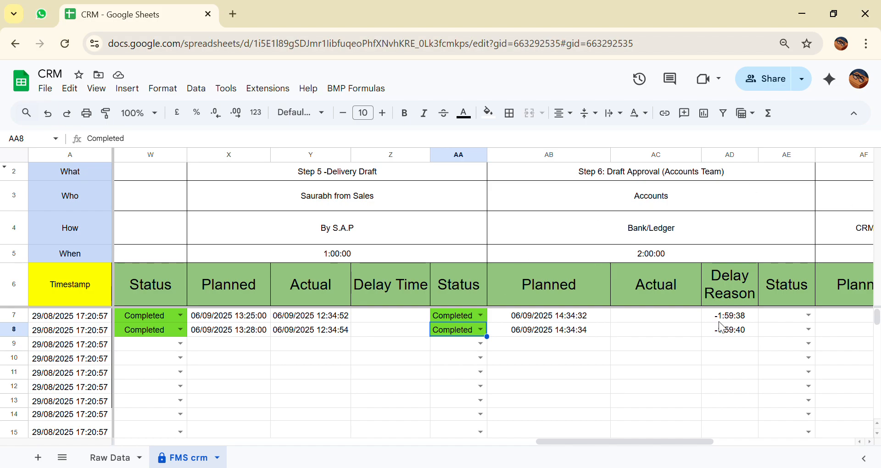
View the Step 6 Draft Approval status options for row 7 without choosing one, and examine the Step 7 Dispatch Planning columns.
left_click(809, 315)
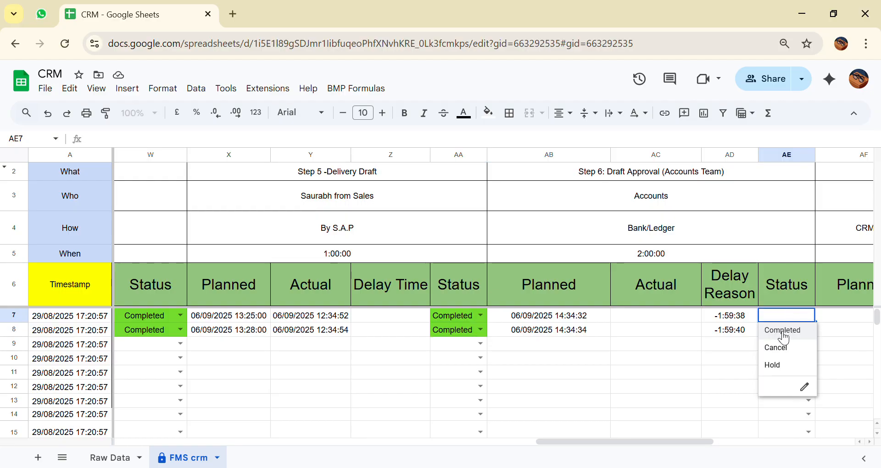
key("Escape")
scroll(781, 337, "right", 5)
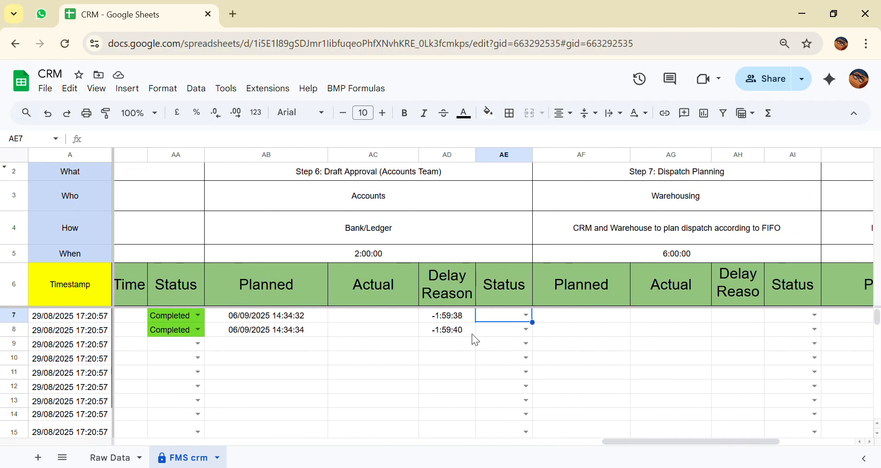
Set the Step 6 Draft Approval status of rows 7 and 8 to Completed.
left_click(525, 314)
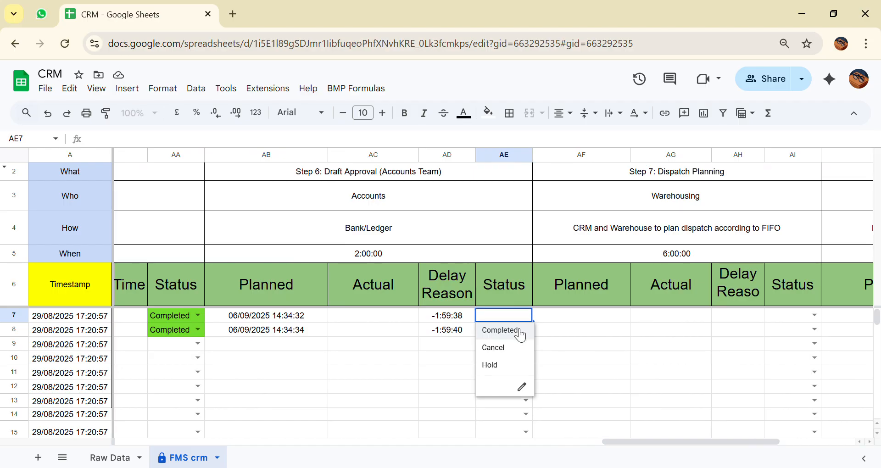
left_click(520, 335)
left_click(525, 330)
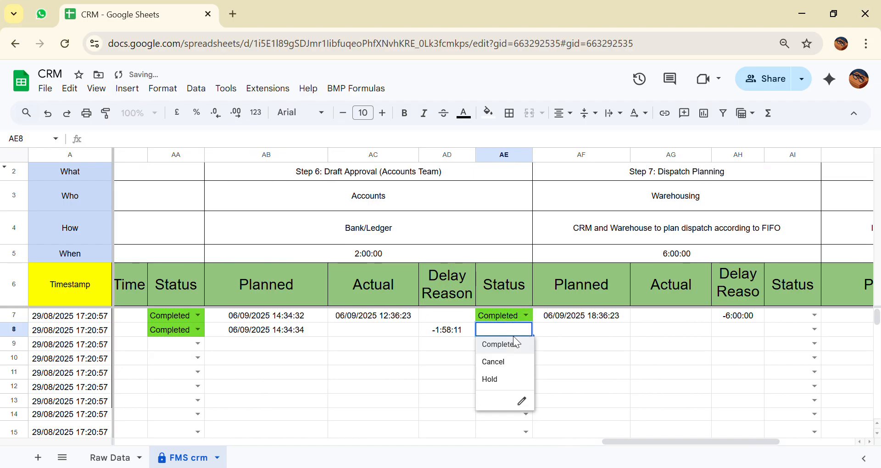
left_click(519, 350)
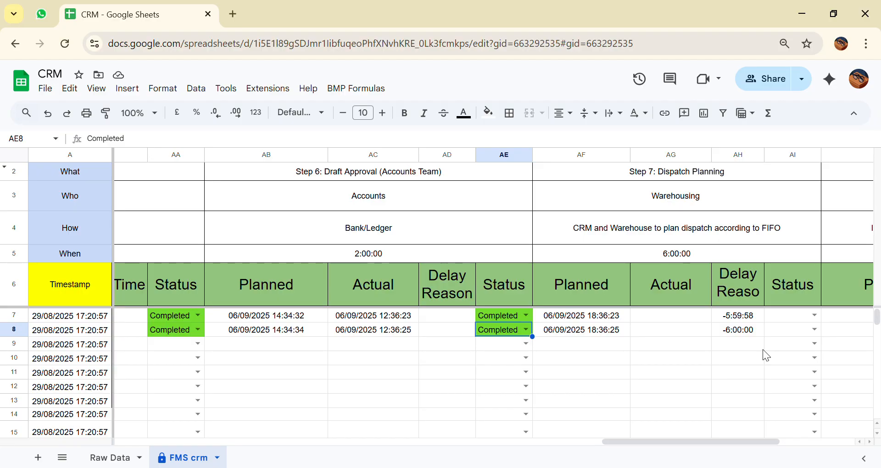
Set the Step 7 Dispatch Planning status of rows 7 and 8 to Completed.
scroll(762, 349, "right", 2)
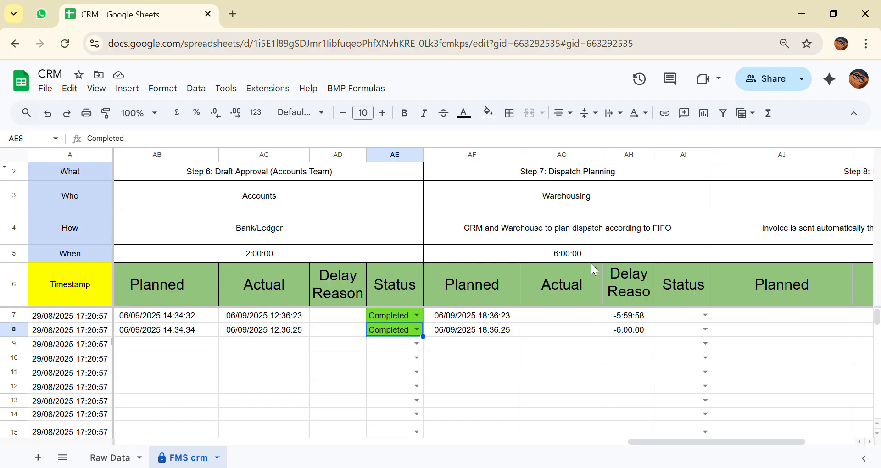
left_click(707, 316)
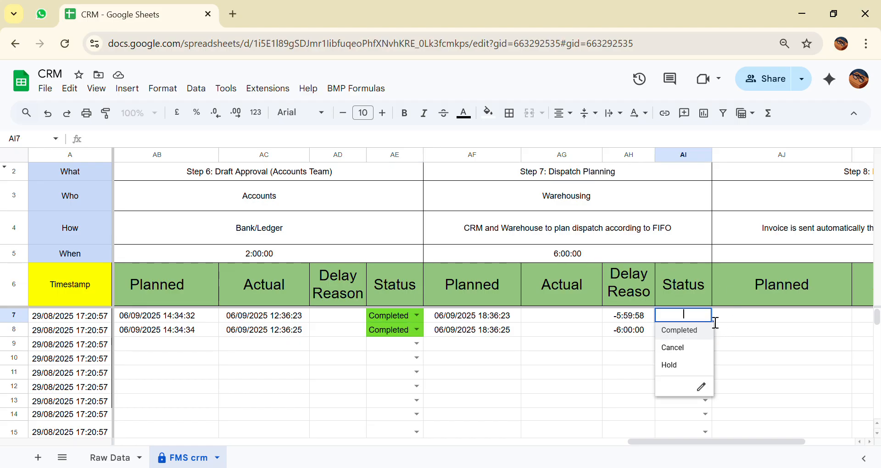
left_click(682, 334)
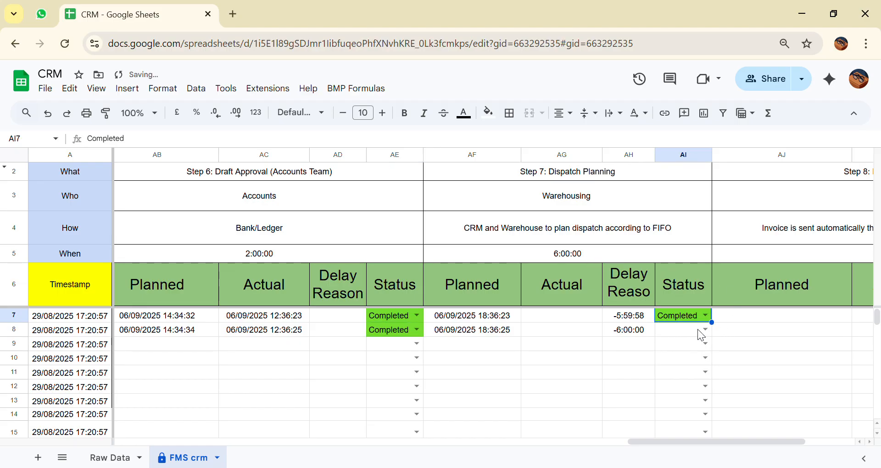
left_click(706, 331)
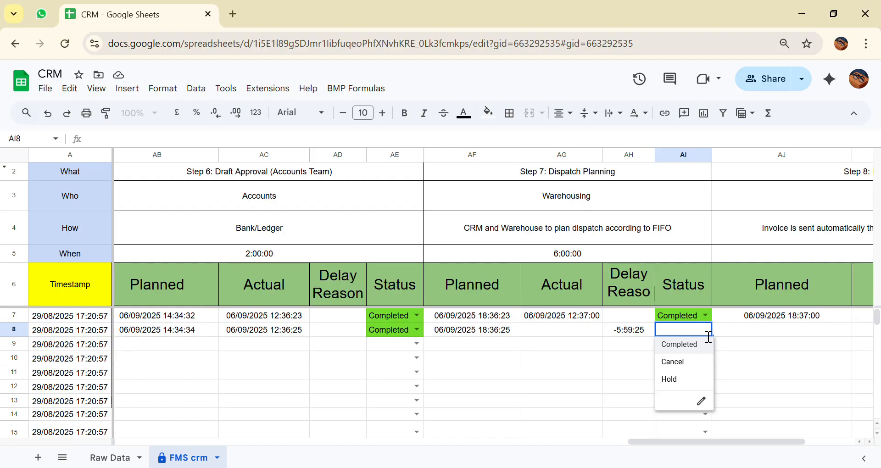
left_click(685, 346)
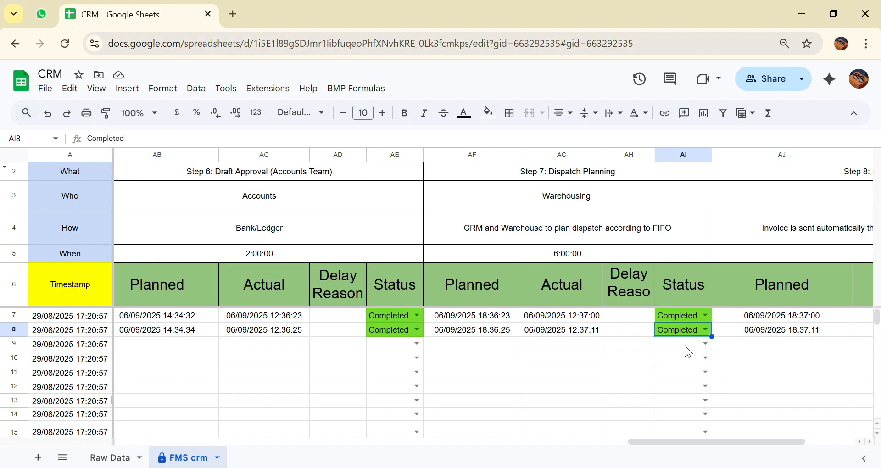
Set the Step 8 Invoice & LR Sharing status of rows 7 and 8 to Completed.
scroll(685, 347, "left", 2)
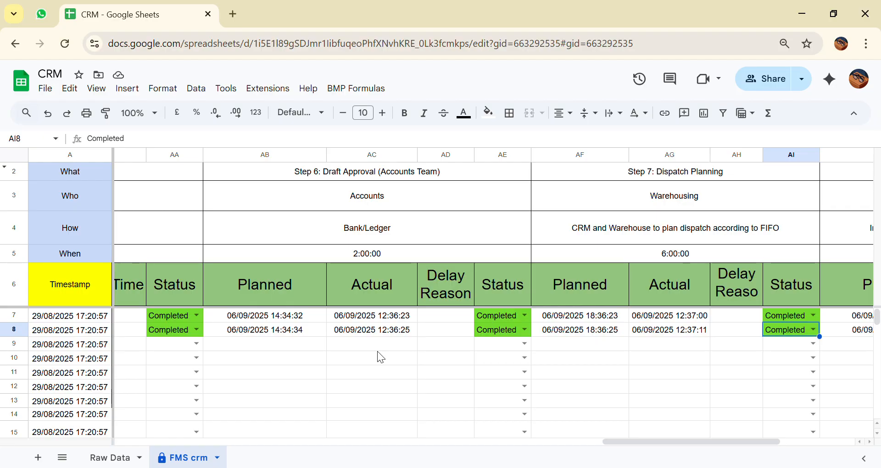
scroll(380, 357, "right", 5)
scroll(377, 351, "right", 1)
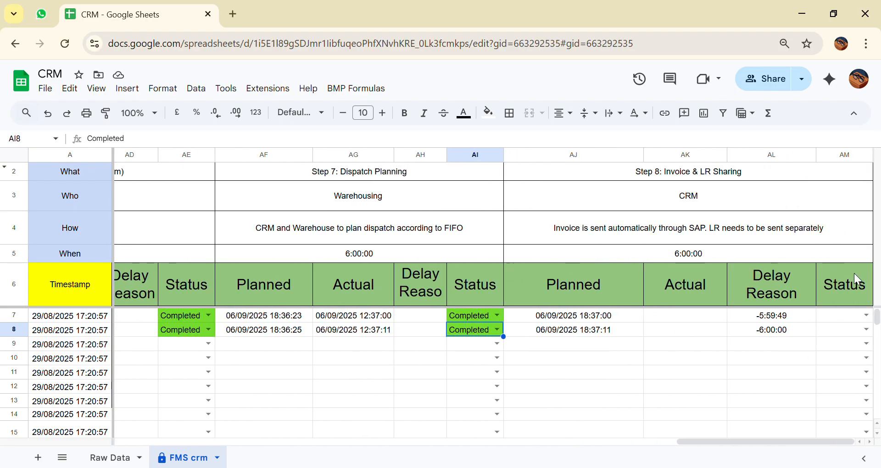
left_click(867, 317)
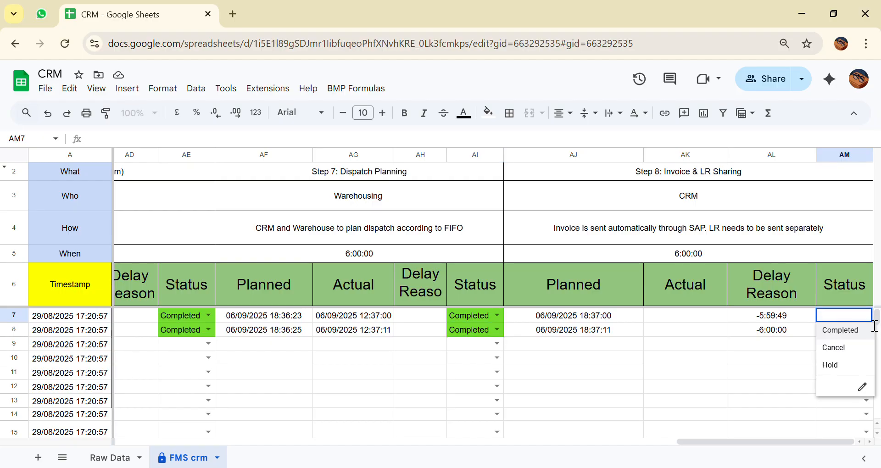
left_click(851, 330)
left_click(866, 330)
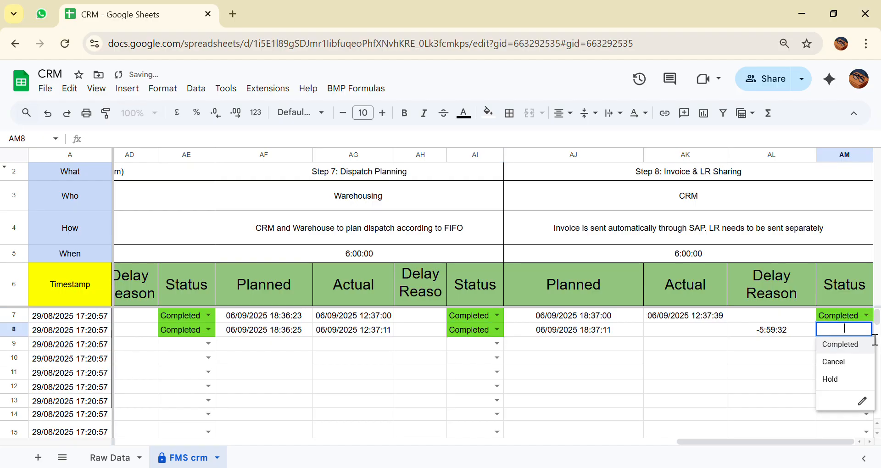
left_click(848, 349)
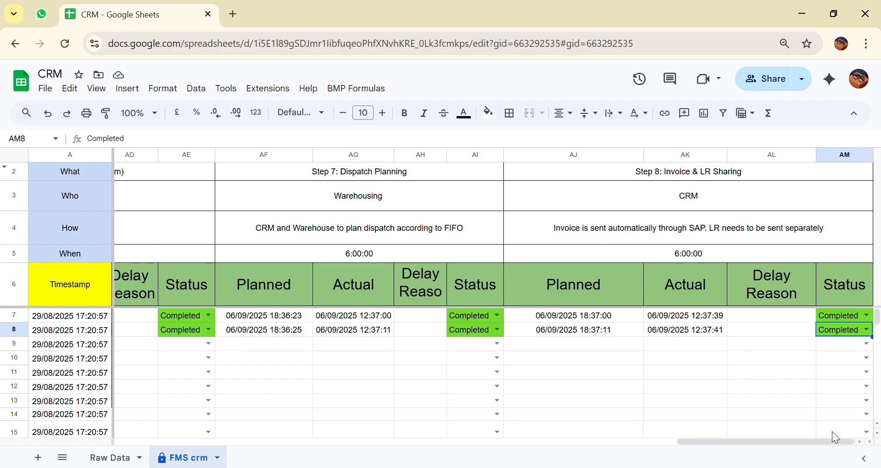
Clear the Step 8 statuses of rows 7 and 8 by copying the blank row 9 status cell over them.
left_click(843, 348)
key("Up")
key("Up")
key("shift+Down")
key("ctrl+v")
key("Down")
key("Up")
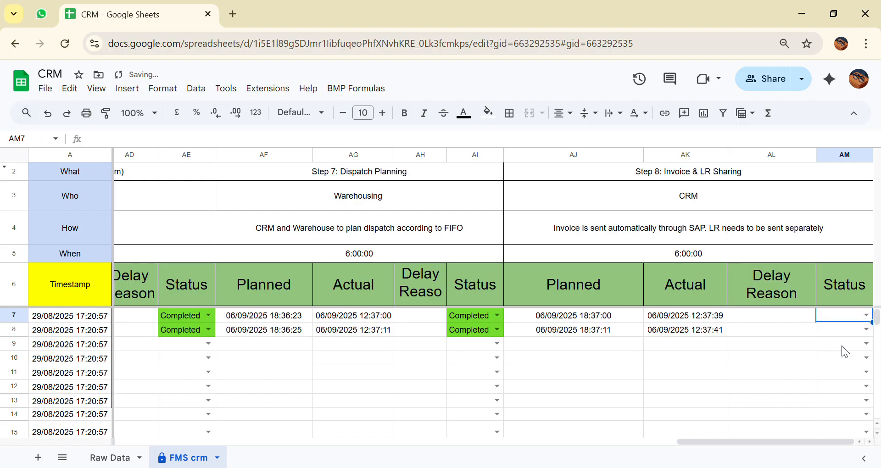
Reset the Step 8 Actual timestamps of rows 7 and 8 by copying the Actual formula from row 9 over them.
key("Left")
key("Left")
key("Down")
key("Down")
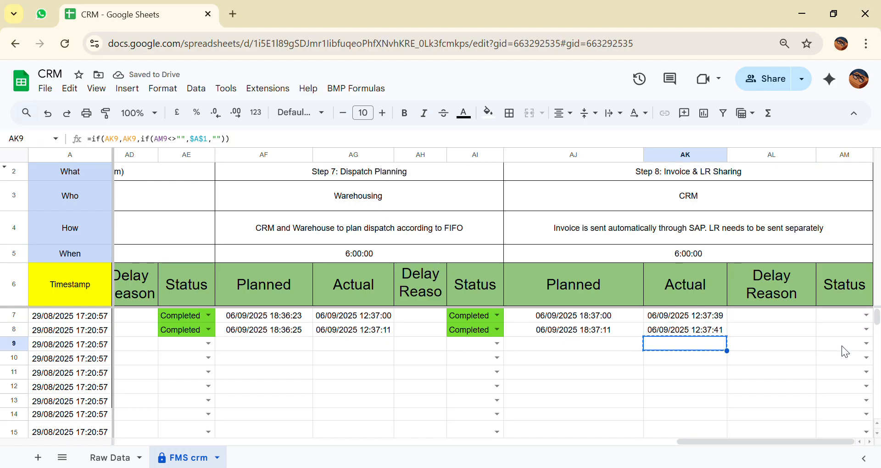
key("Up")
key("Up")
key("shift+Down")
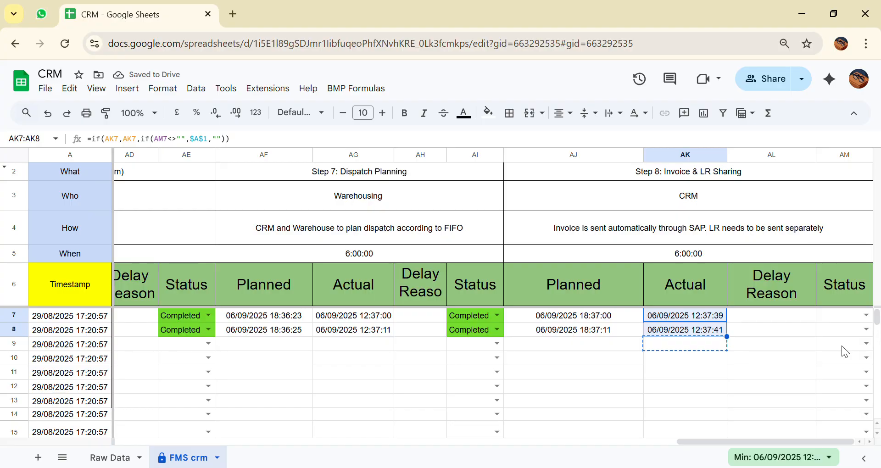
key("ctrl+v")
key("Down")
key("Down")
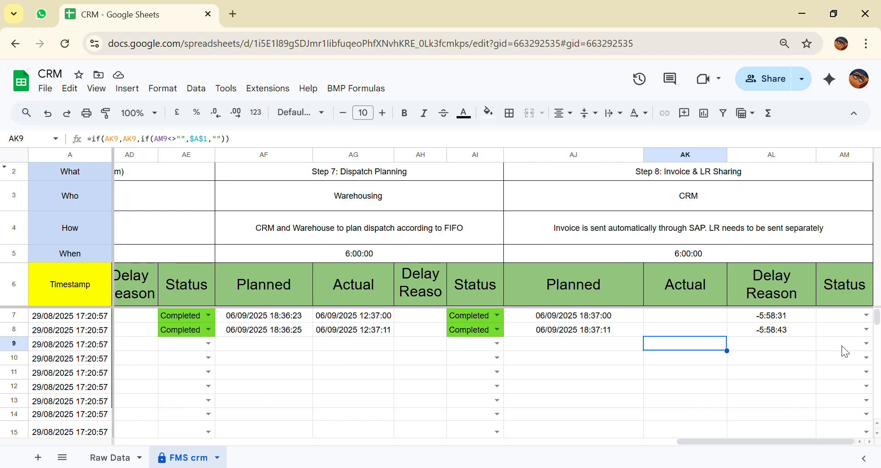
scroll(842, 346, "left", 15)
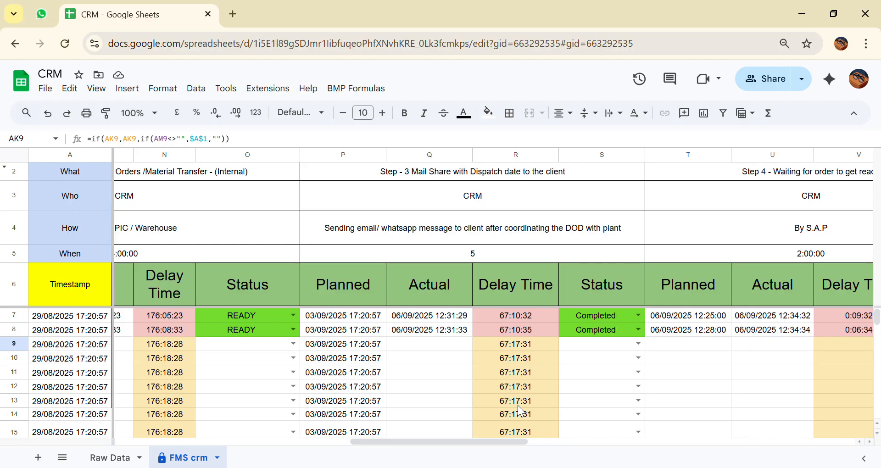
scroll(518, 405, "right", 10)
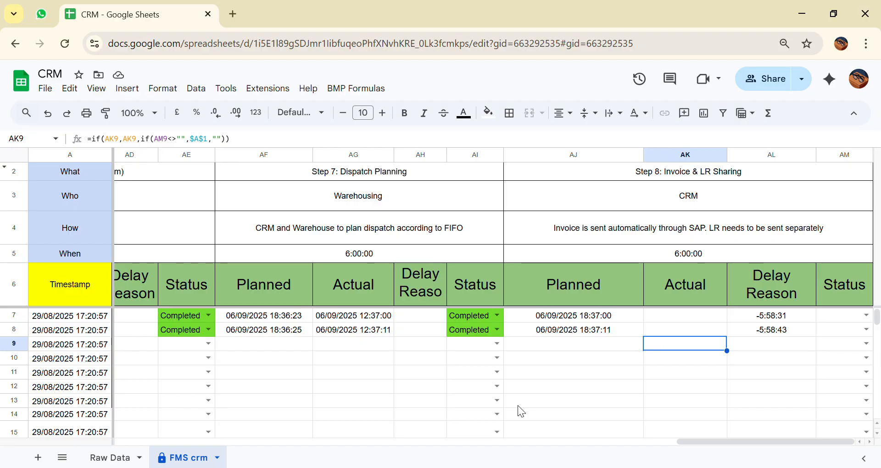
left_click(714, 199)
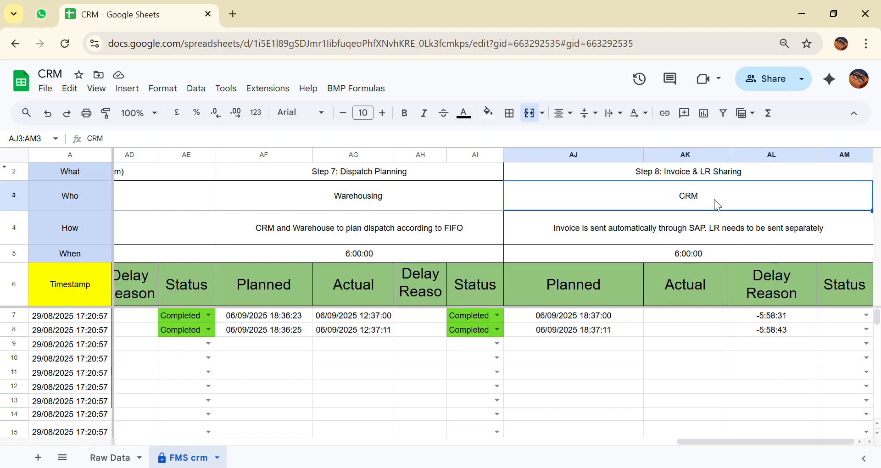